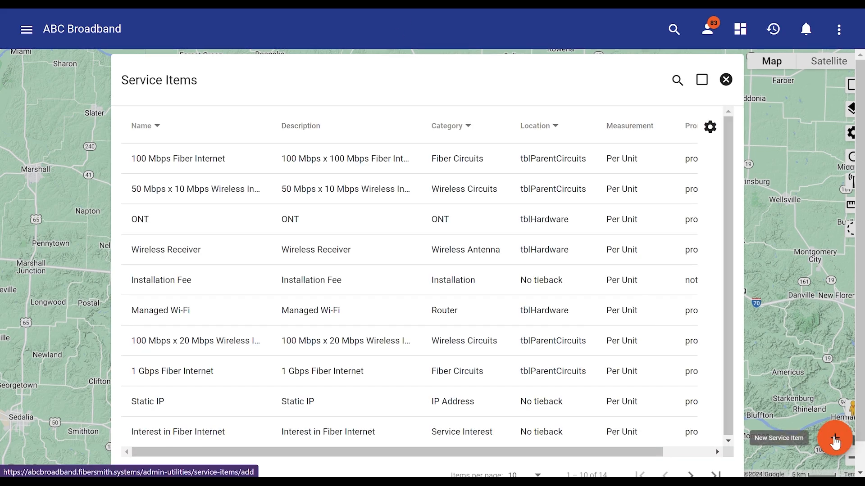
- Start a service item named and described "5 Gbps Fiber Internet", category Fiber Circuits, location tblParentCircuits, measured per unit billed per term with proration
{"action": "left_click", "coordinate": [834, 439]}
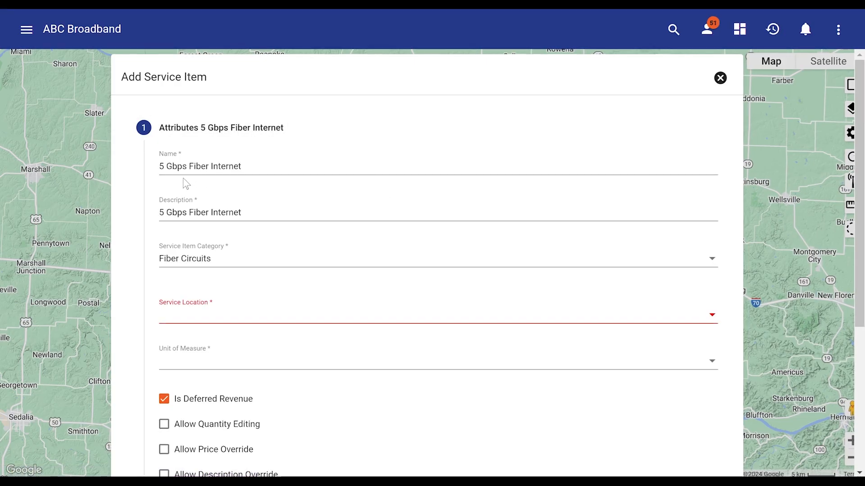
{"action": "left_click", "coordinate": [229, 322]}
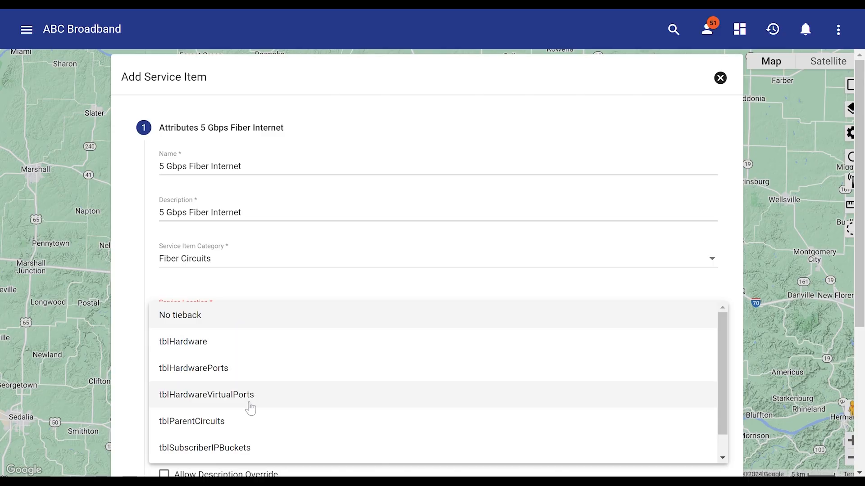
{"action": "left_click", "coordinate": [250, 430]}
{"action": "left_click", "coordinate": [252, 363]}
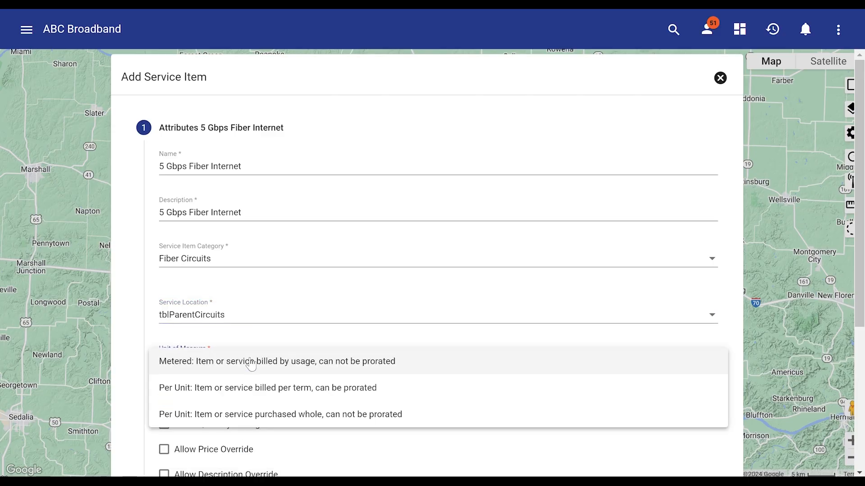
{"action": "left_click", "coordinate": [251, 389]}
- Allow price override for the 5 Gbps Fiber Internet item and proceed past its attributes
{"action": "scroll", "coordinate": [359, 315], "scroll_direction": "down", "scroll_amount": 1}
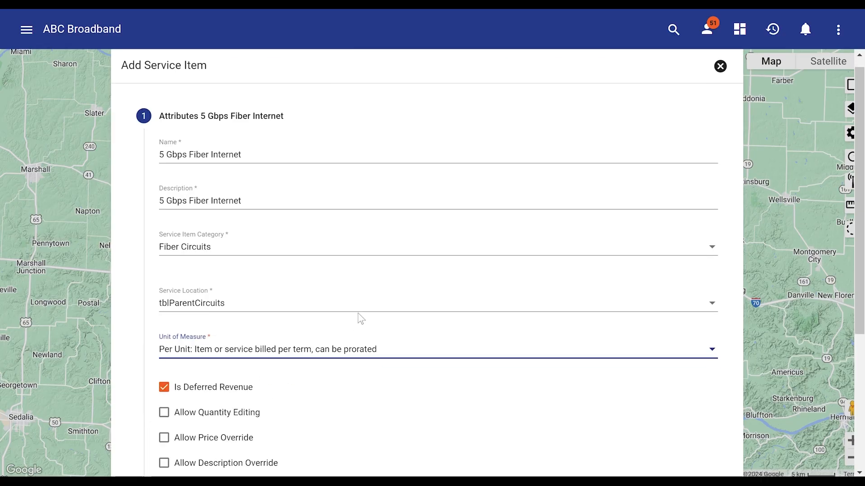
{"action": "scroll", "coordinate": [361, 319], "scroll_direction": "down", "scroll_amount": 4}
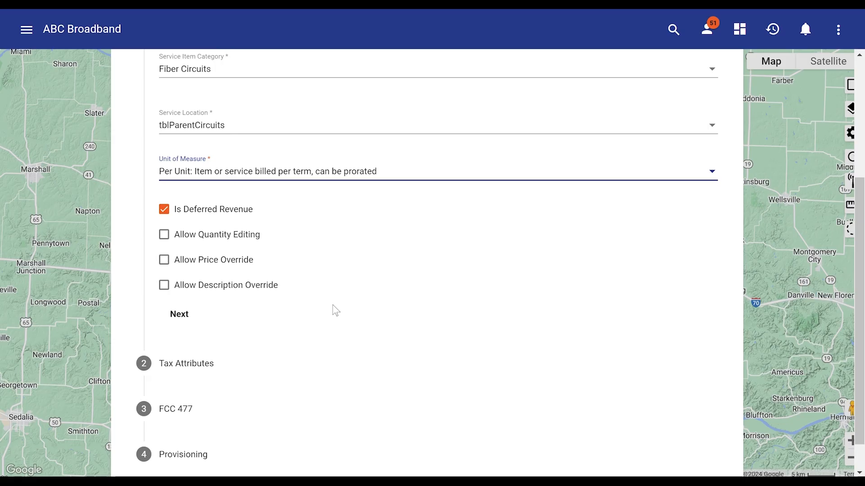
{"action": "left_click", "coordinate": [242, 265]}
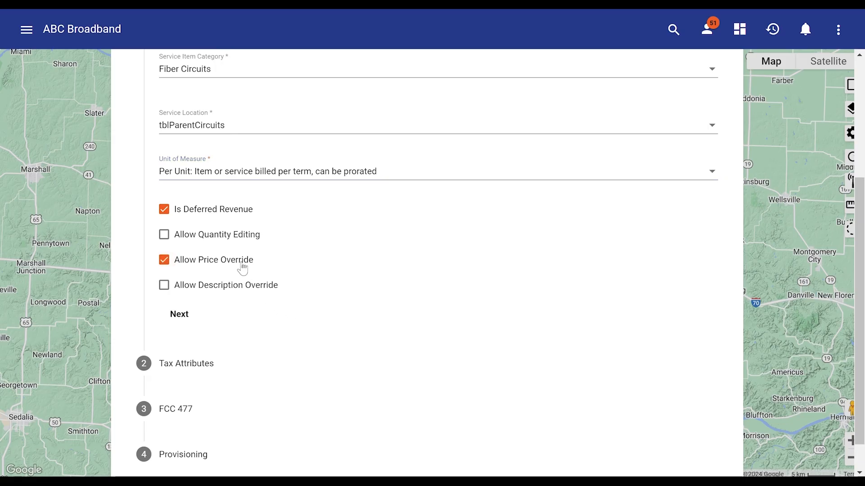
{"action": "left_click", "coordinate": [241, 315]}
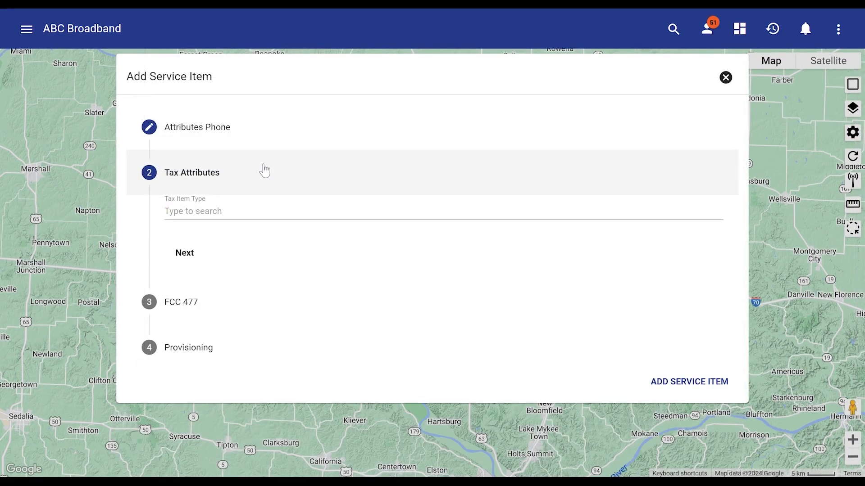
- Set the Phone item's tax item type to 001 Basic Service Charges - Fixed VoIP Service and browse the tax types matching "50"
{"action": "left_click", "coordinate": [225, 210]}
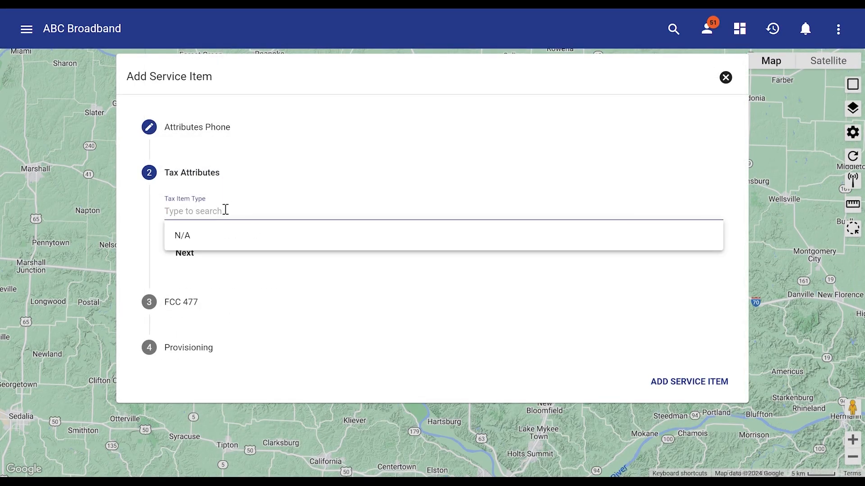
{"action": "type", "text": "Fixed"}
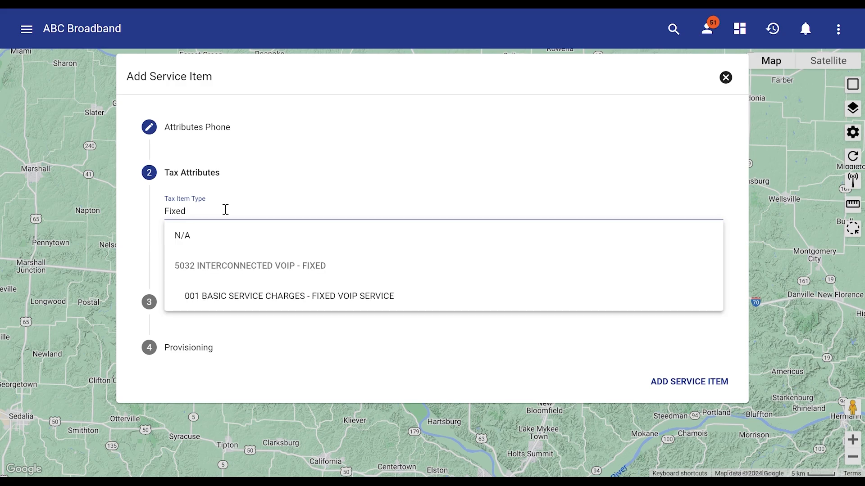
{"action": "key", "text": "Down"}
{"action": "key", "text": "Down"}
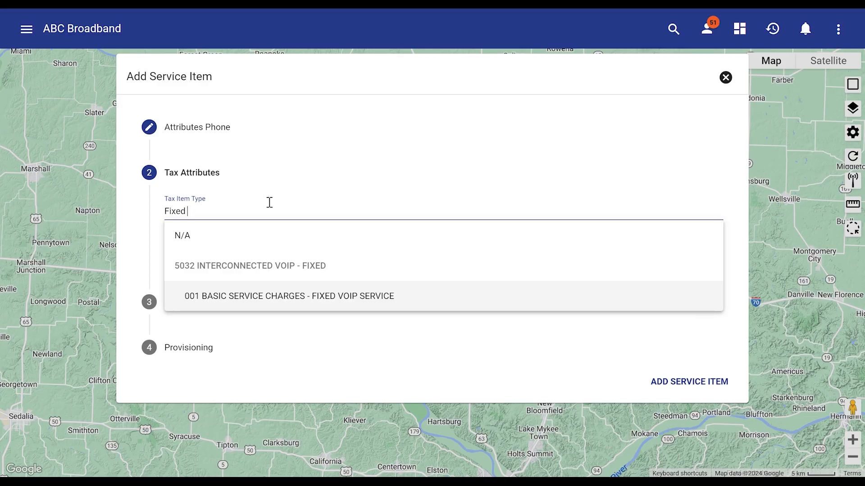
{"action": "left_click", "coordinate": [243, 310]}
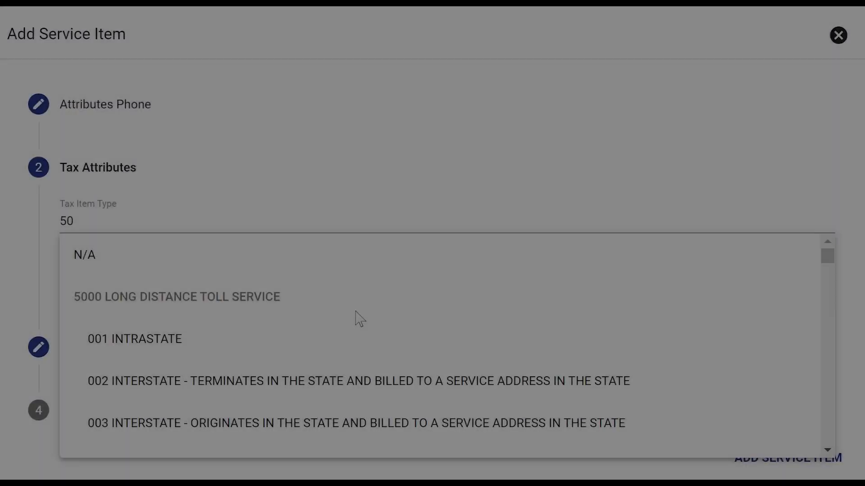
{"action": "scroll", "coordinate": [361, 319], "scroll_direction": "down", "scroll_amount": 20}
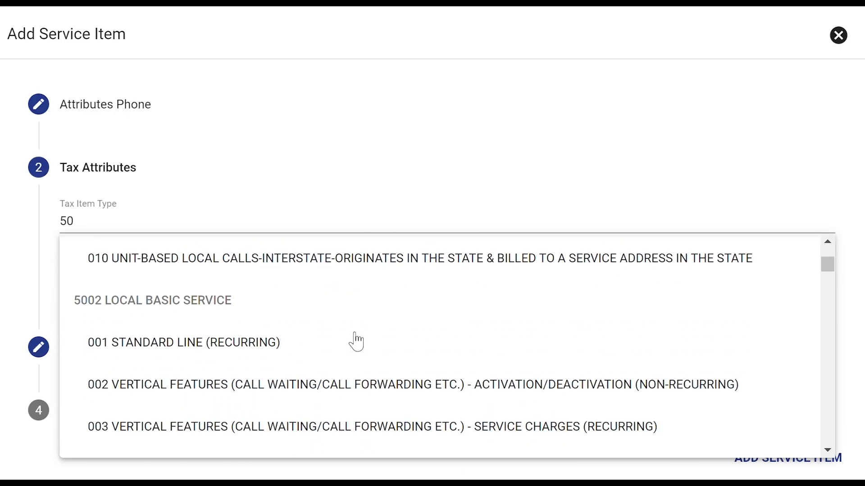
{"action": "scroll", "coordinate": [355, 343], "scroll_direction": "down", "scroll_amount": 20}
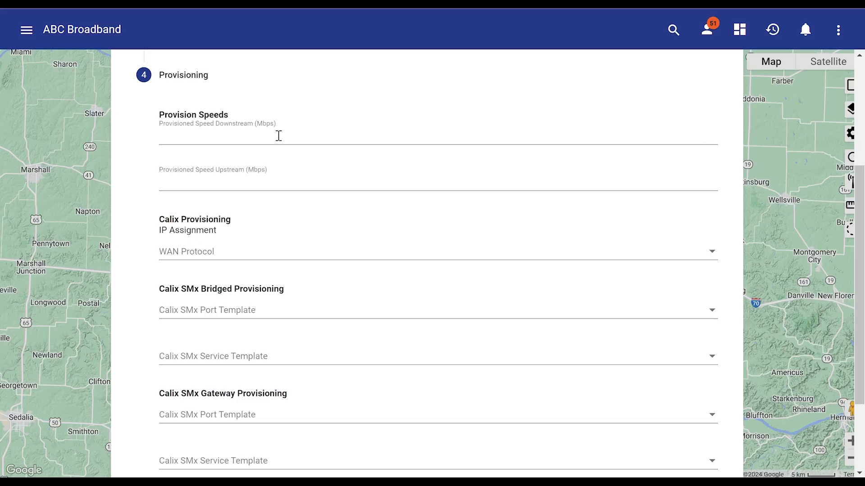
- Set the item's provisioned speeds to 5000 Mbps downstream and 1000 Mbps upstream
{"action": "left_click", "coordinate": [278, 136]}
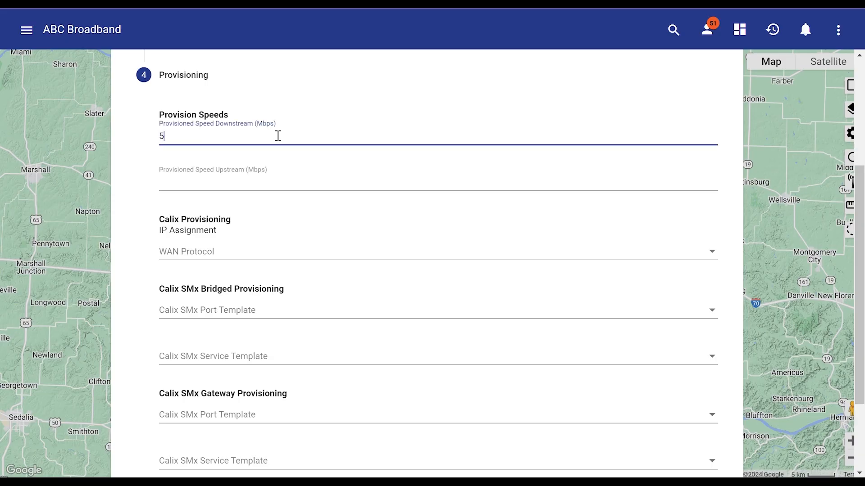
{"action": "left_click", "coordinate": [261, 181]}
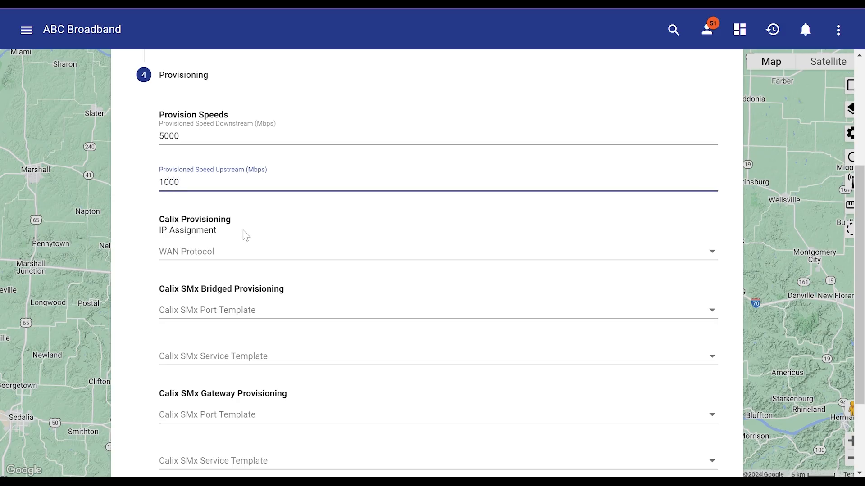
{"action": "scroll", "coordinate": [248, 257], "scroll_direction": "down", "scroll_amount": 1}
{"action": "scroll", "coordinate": [276, 212], "scroll_direction": "down", "scroll_amount": 1}
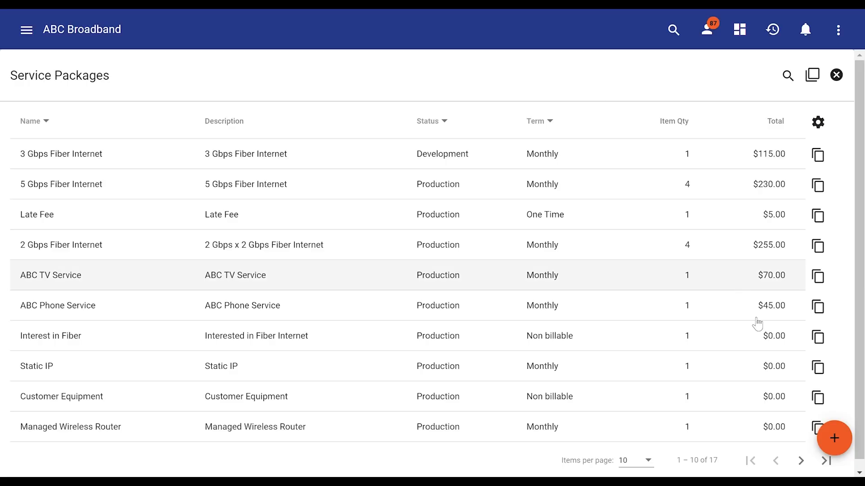
- Start a new service package with "5 Gbps Fiber Internet" as both its name and description
{"action": "left_click", "coordinate": [834, 436]}
{"action": "left_click", "coordinate": [243, 178]}
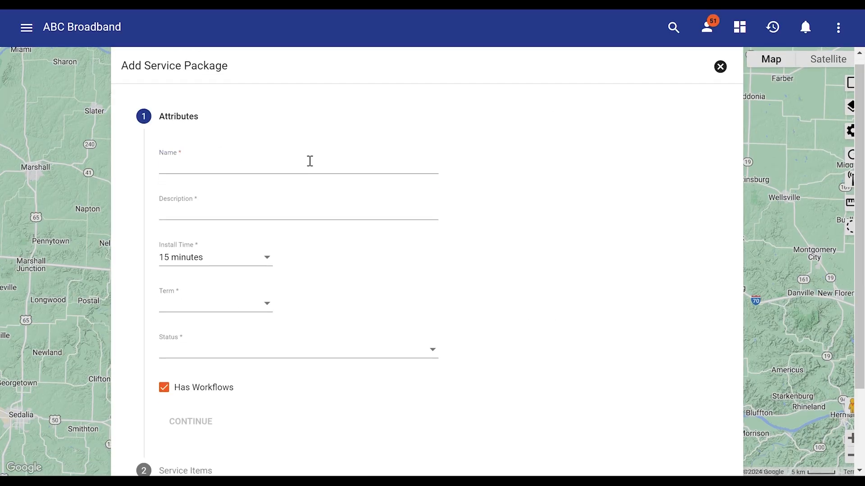
{"action": "left_click", "coordinate": [308, 165]}
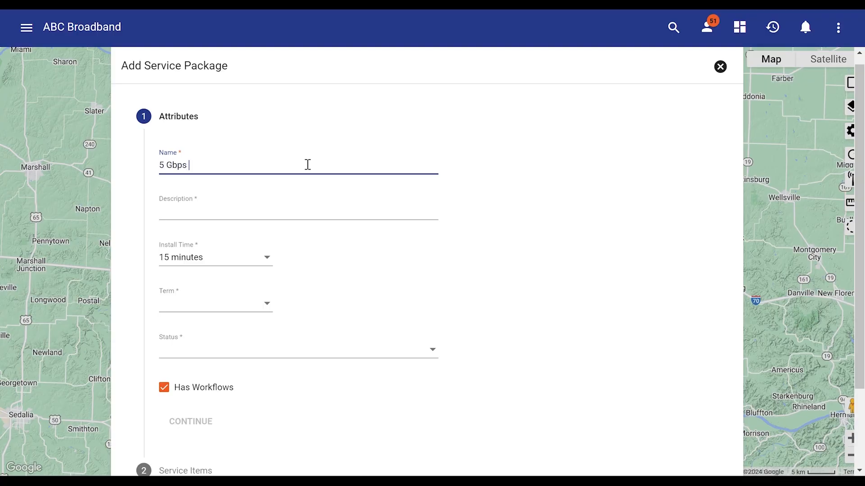
{"action": "key", "text": "Tab"}
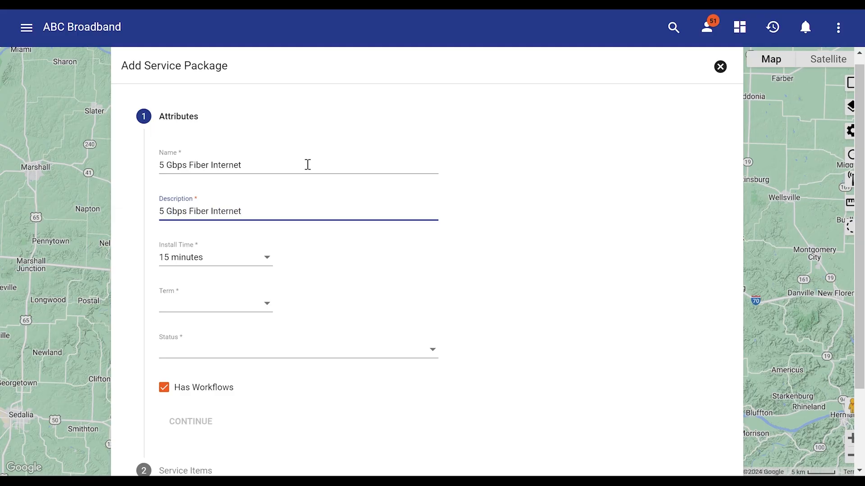
- Give the package a 1 hour 30 minutes install time, Monthly term and Development status, and continue to its service items
{"action": "left_click", "coordinate": [248, 265]}
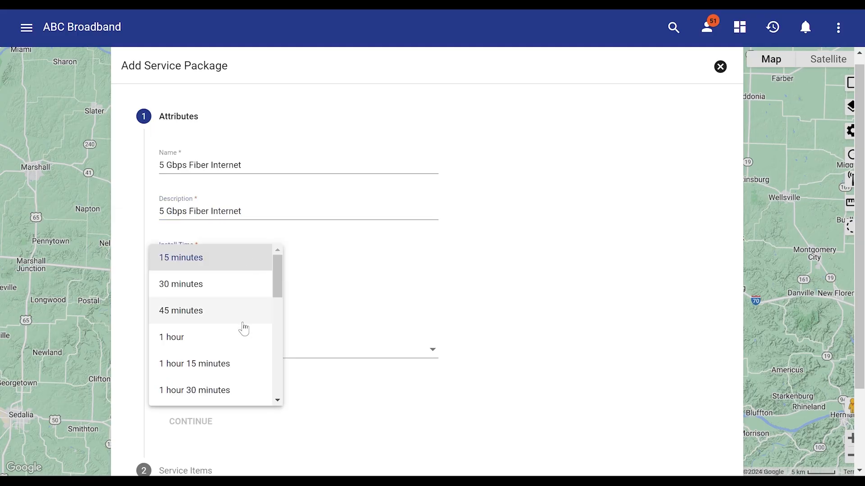
{"action": "left_click", "coordinate": [236, 387]}
{"action": "left_click", "coordinate": [254, 309]}
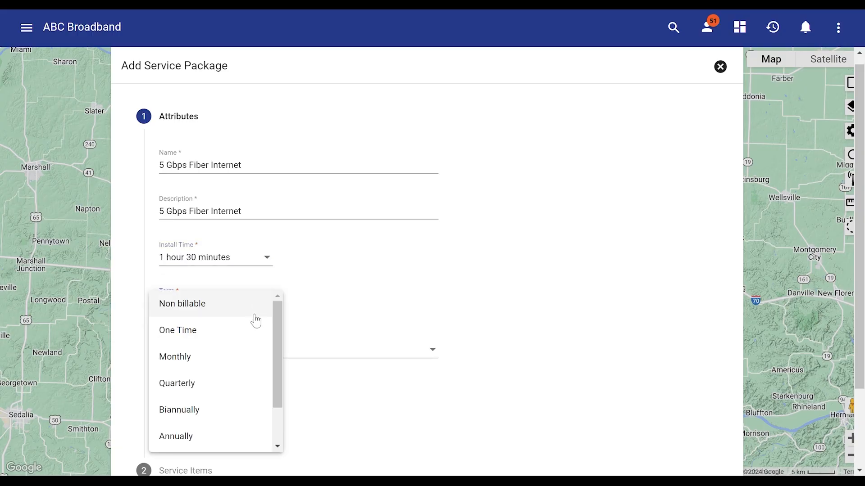
{"action": "left_click", "coordinate": [249, 357]}
{"action": "scroll", "coordinate": [315, 311], "scroll_direction": "down", "scroll_amount": 2}
{"action": "left_click", "coordinate": [322, 281]}
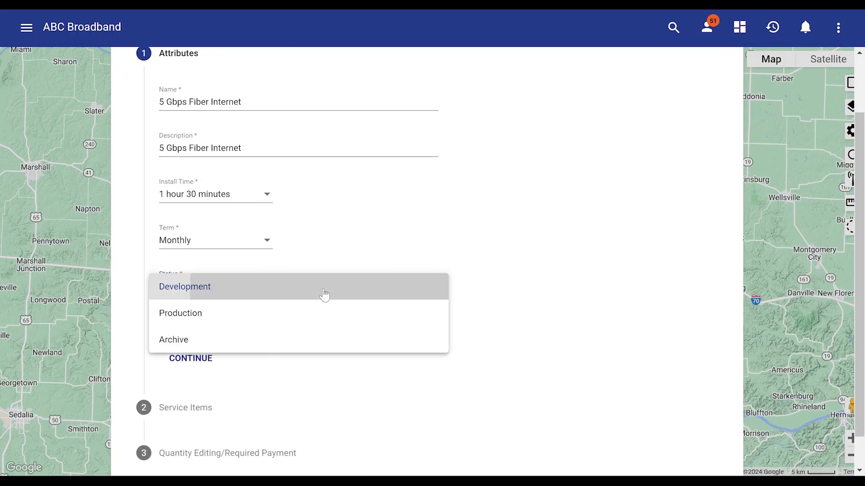
{"action": "left_click", "coordinate": [324, 295]}
{"action": "left_click", "coordinate": [199, 365]}
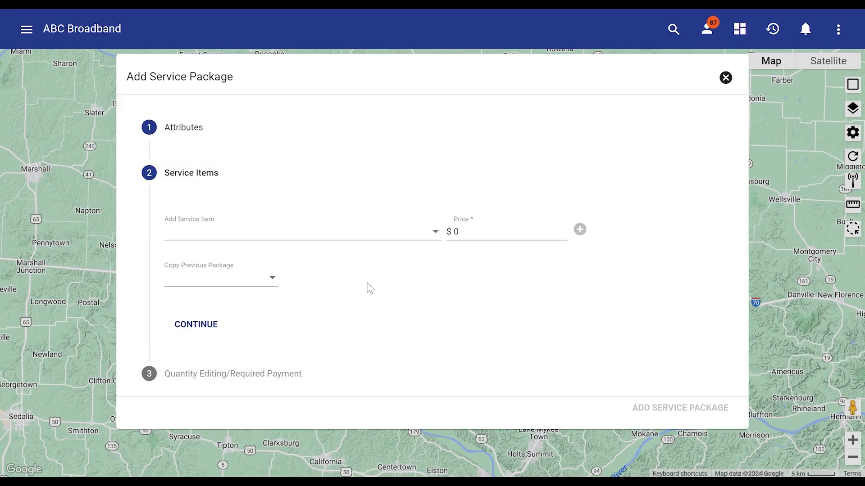
- Add the 5 Gbps Fiber Internet service item to the package at $125
{"action": "left_click", "coordinate": [390, 239]}
{"action": "left_click", "coordinate": [375, 283]}
{"action": "left_click", "coordinate": [471, 231]}
{"action": "type", "text": "125"}
{"action": "left_click", "coordinate": [579, 229]}
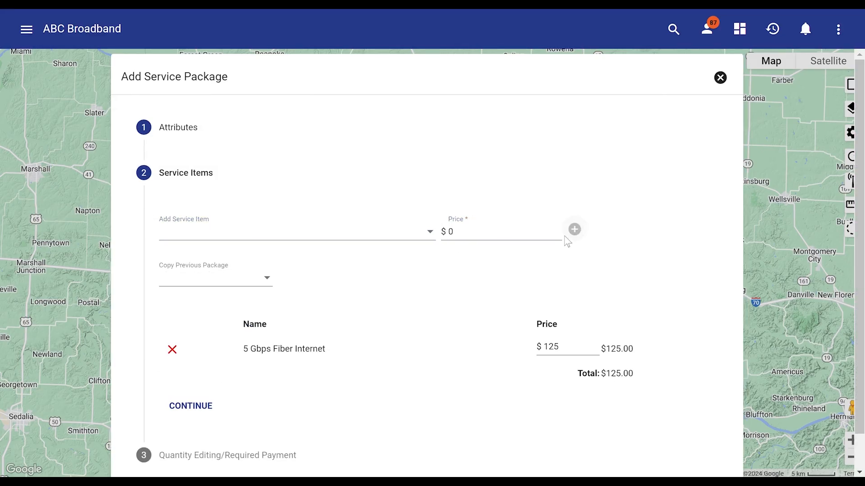
- Add the ONT service item to the package at no charge
{"action": "left_click", "coordinate": [257, 231]}
{"action": "scroll", "coordinate": [265, 291], "scroll_direction": "down", "scroll_amount": 5}
{"action": "left_click", "coordinate": [264, 292]}
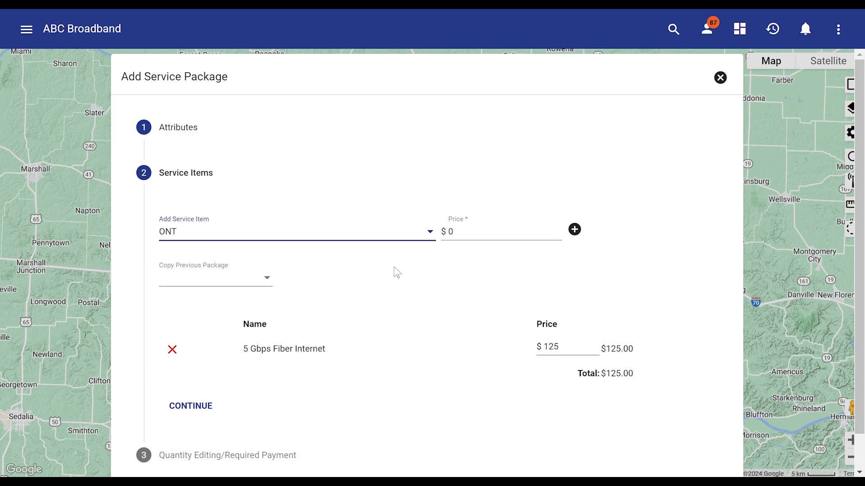
{"action": "left_click", "coordinate": [574, 230]}
- Add the Managed Wi-Fi service item to the package at $5.00 and continue to the quantity and payment settings
{"action": "left_click", "coordinate": [409, 239]}
{"action": "scroll", "coordinate": [398, 268], "scroll_direction": "down", "scroll_amount": 5}
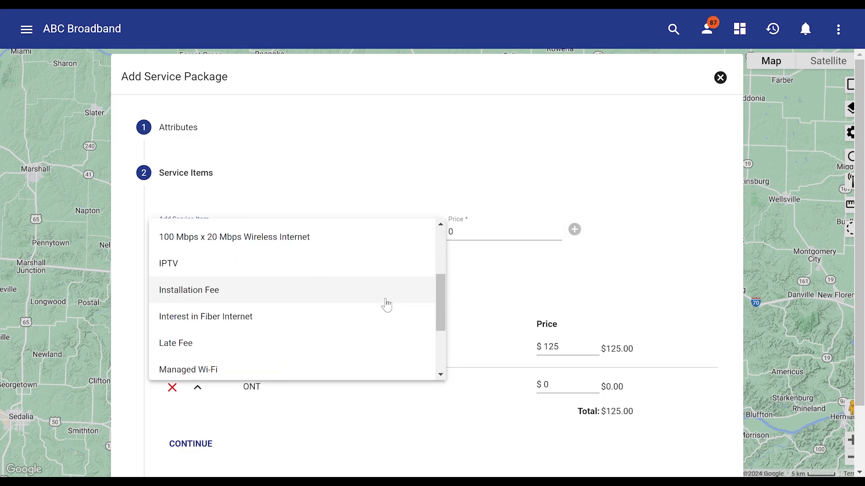
{"action": "left_click", "coordinate": [371, 304]}
{"action": "left_click", "coordinate": [468, 232]}
{"action": "key", "text": "BackSpace"}
{"action": "type", "text": "5.00"}
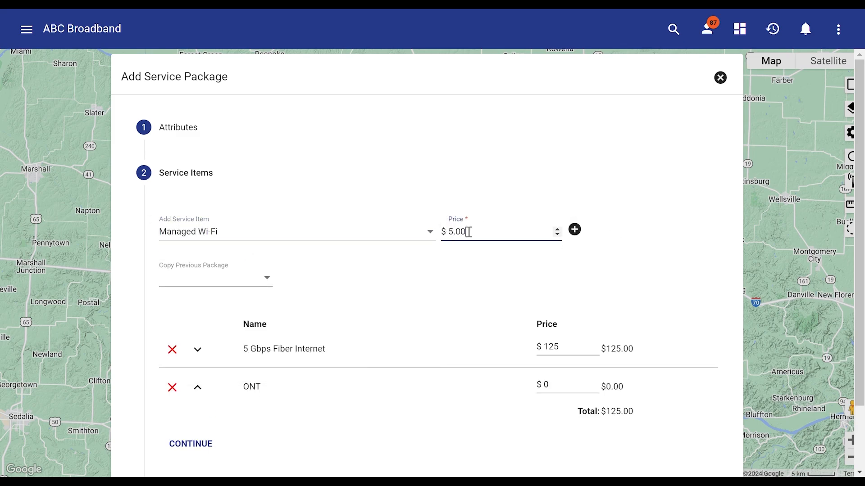
{"action": "left_click", "coordinate": [574, 229]}
{"action": "scroll", "coordinate": [191, 388], "scroll_direction": "down", "scroll_amount": 3}
{"action": "left_click", "coordinate": [190, 368]}
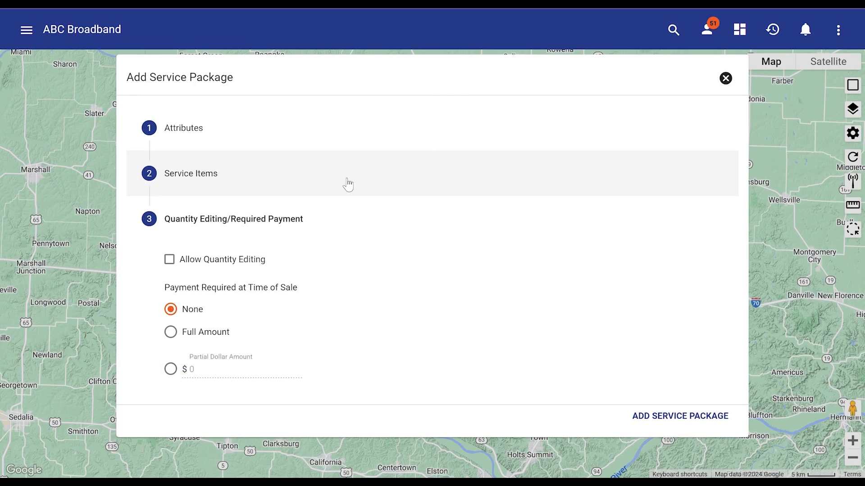
- Allow quantity editing, require no payment at time of sale, and add the service package
{"action": "left_click", "coordinate": [227, 262]}
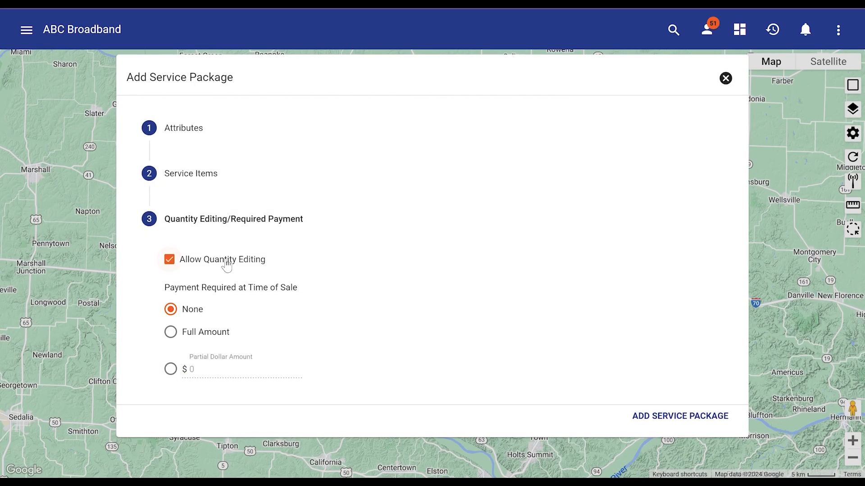
{"action": "left_click", "coordinate": [190, 311]}
{"action": "left_click", "coordinate": [682, 418]}
- Change the 3 Gbps Fiber Internet package's status to Production and save the edited package
{"action": "left_click", "coordinate": [361, 160]}
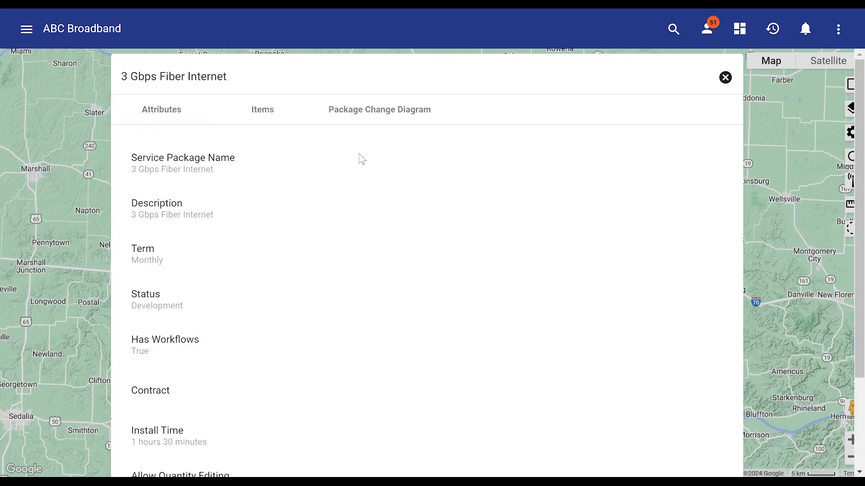
{"action": "scroll", "coordinate": [296, 191], "scroll_direction": "down", "scroll_amount": 3}
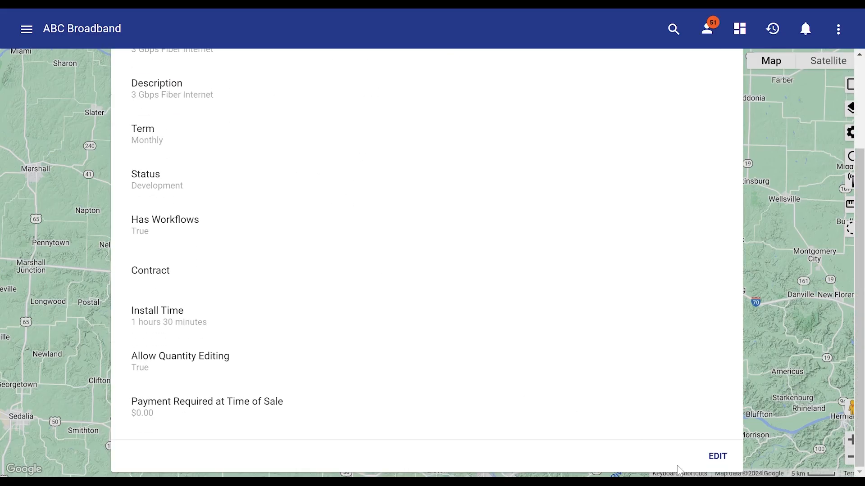
{"action": "left_click", "coordinate": [717, 456]}
{"action": "scroll", "coordinate": [298, 260], "scroll_direction": "down", "scroll_amount": 2}
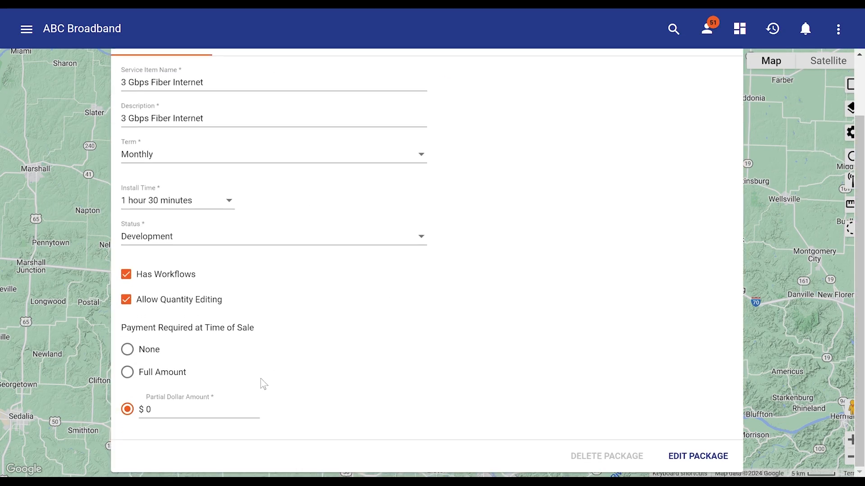
{"action": "left_click", "coordinate": [288, 249]}
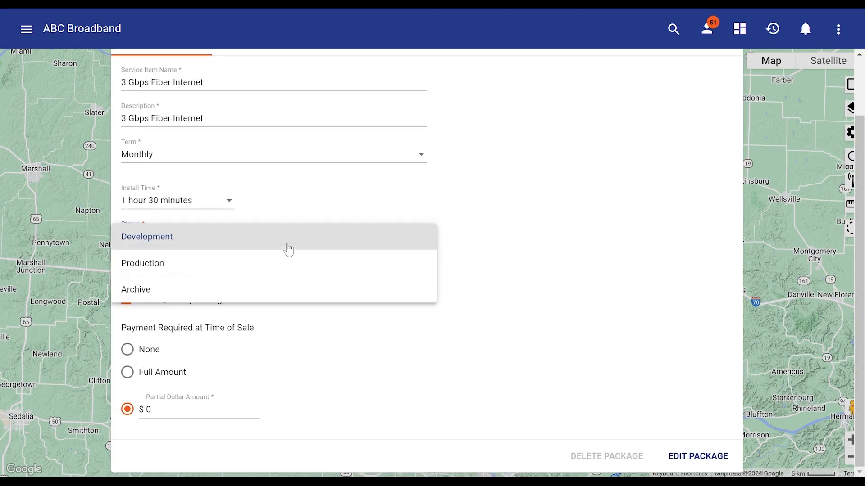
{"action": "left_click", "coordinate": [283, 276]}
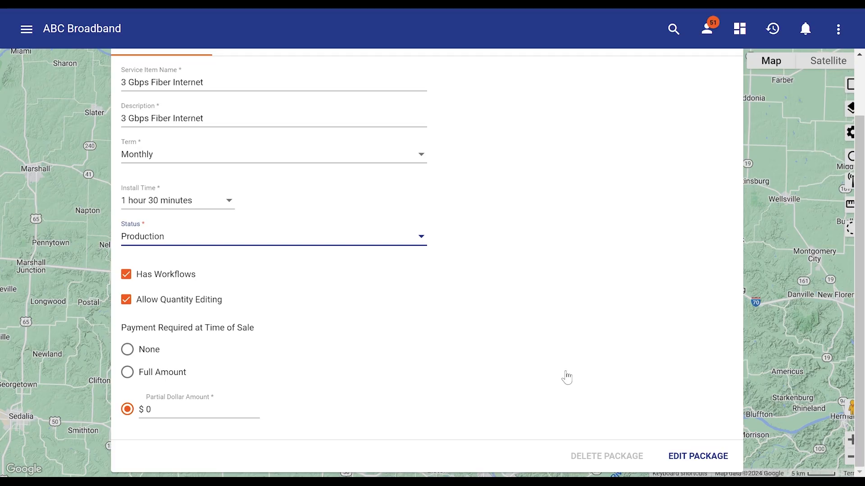
{"action": "left_click", "coordinate": [702, 466]}
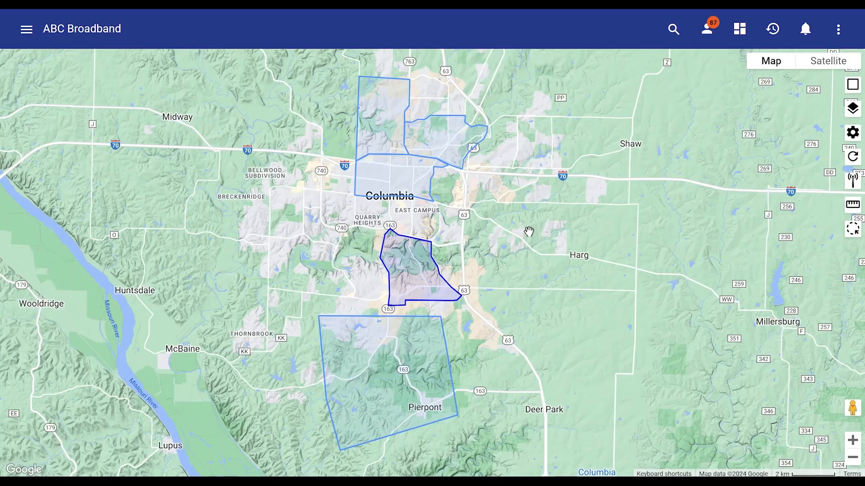
- Inspect the details of the Whispering Meadows and Downtown service areas and the dark-outlined area south of them on the map
{"action": "left_click", "coordinate": [386, 131]}
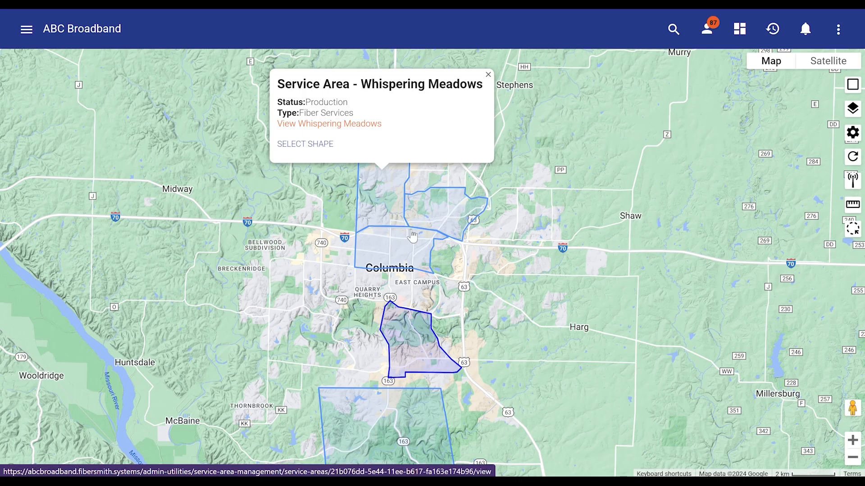
{"action": "left_click", "coordinate": [403, 245]}
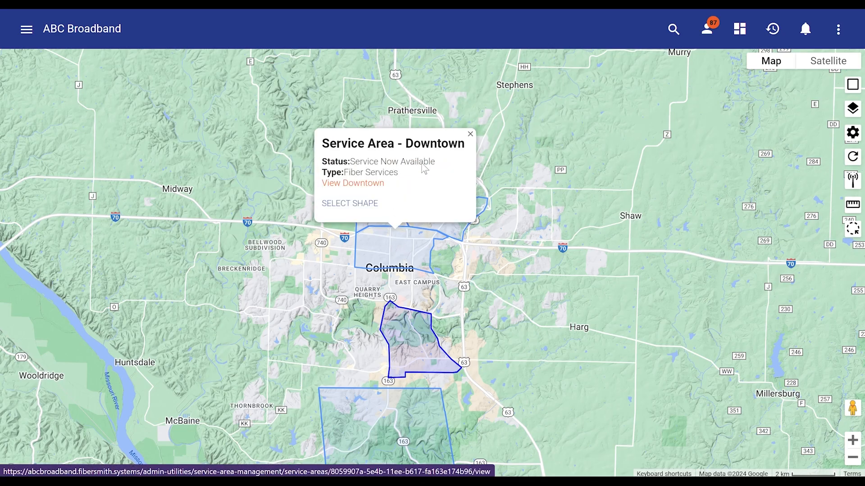
{"action": "left_click", "coordinate": [409, 341]}
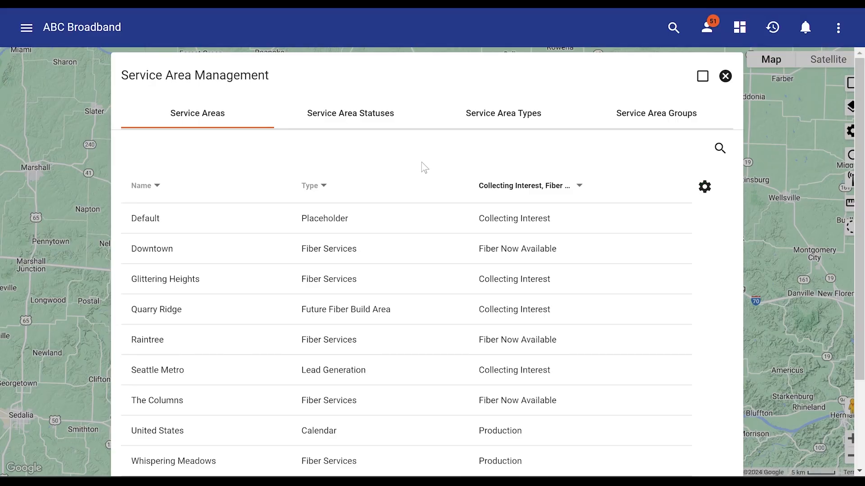
- Open the Glittering Heights service area from the service area list and review its map shape and attributes
{"action": "scroll", "coordinate": [421, 168], "scroll_direction": "down", "scroll_amount": 2}
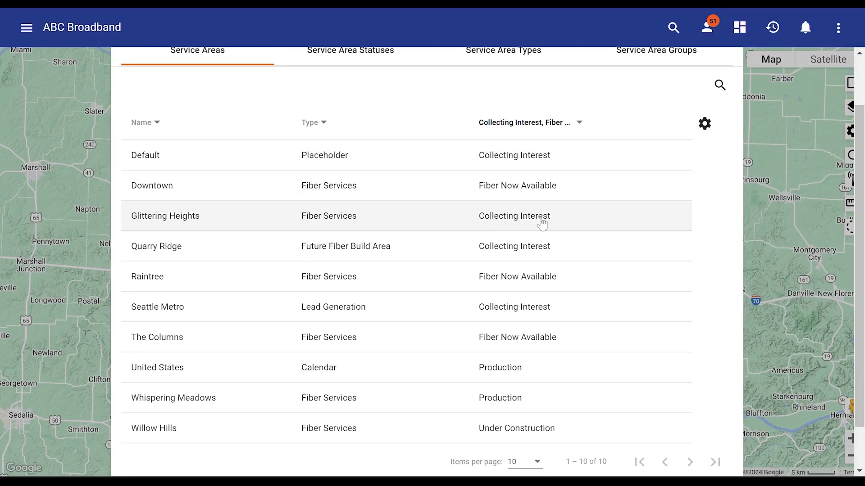
{"action": "left_click", "coordinate": [570, 218]}
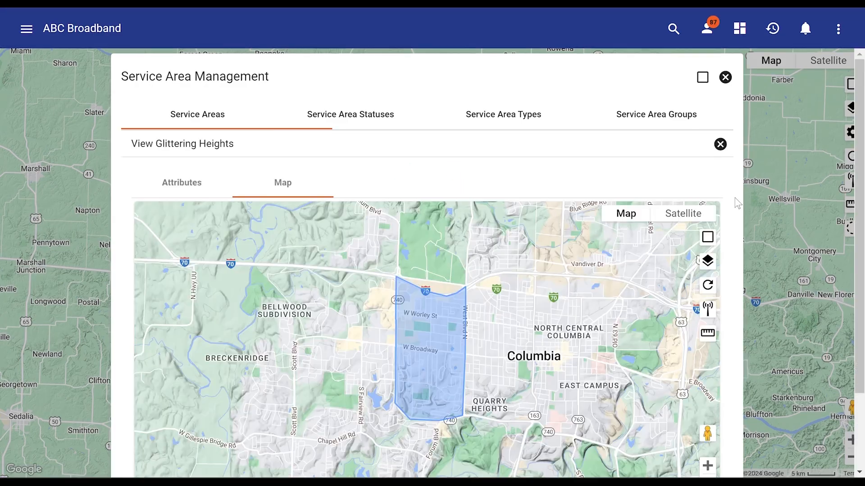
{"action": "scroll", "coordinate": [725, 347], "scroll_direction": "down", "scroll_amount": 3}
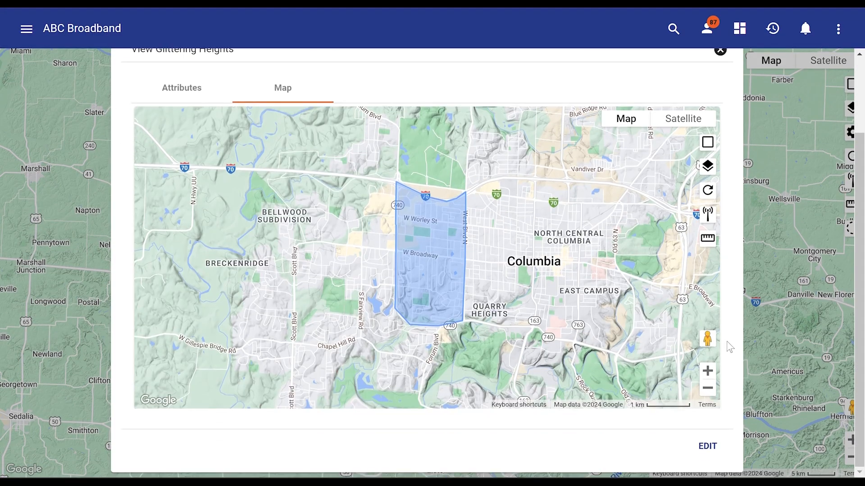
{"action": "left_click", "coordinate": [434, 269]}
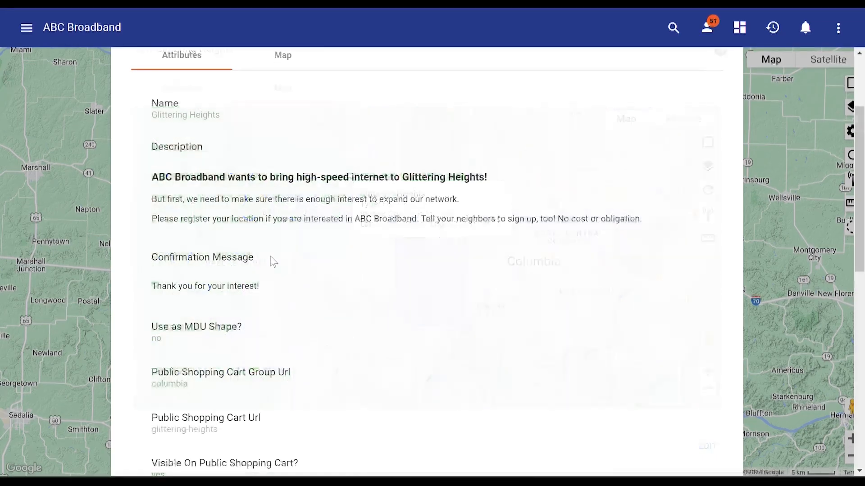
{"action": "scroll", "coordinate": [491, 315], "scroll_direction": "down", "scroll_amount": 10}
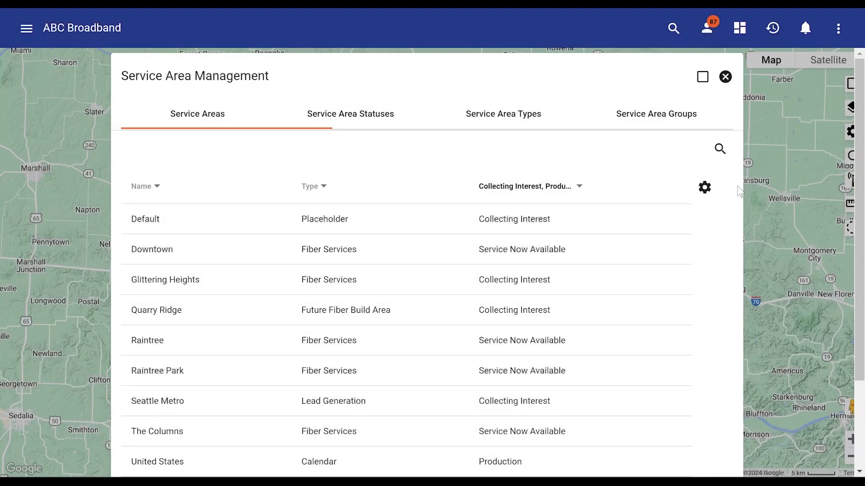
- Start adding a new service area and choose to draw its shape
{"action": "scroll", "coordinate": [716, 405], "scroll_direction": "down", "scroll_amount": 3}
{"action": "left_click", "coordinate": [712, 445]}
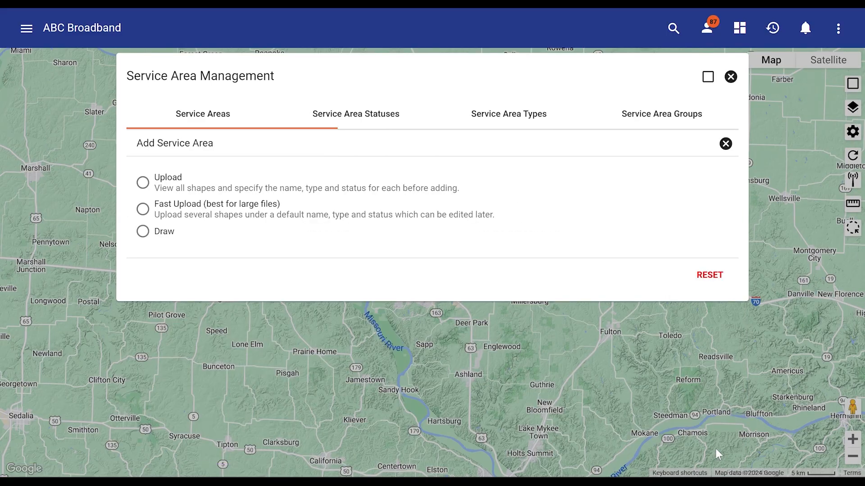
{"action": "left_click", "coordinate": [265, 192]}
{"action": "left_click", "coordinate": [152, 238]}
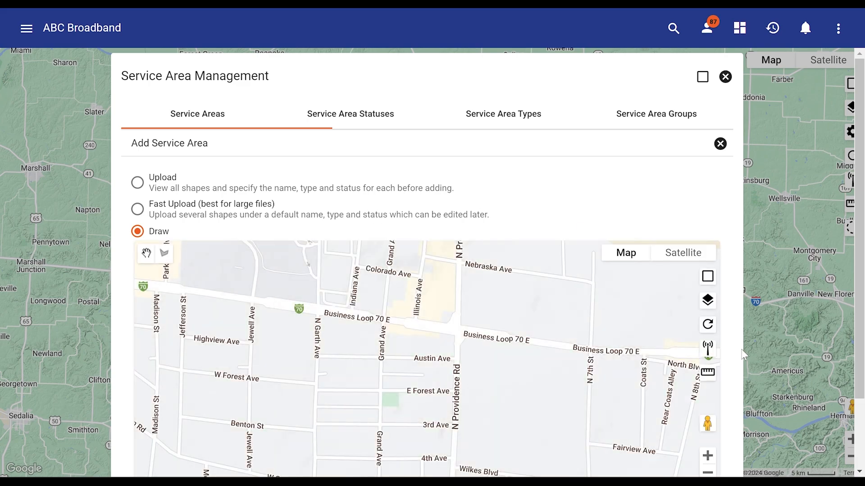
- Draw a four-sided service area on the map north of Business Loop 70, named Raintree with the description Fiber Internet
{"action": "scroll", "coordinate": [736, 357], "scroll_direction": "down", "scroll_amount": 2}
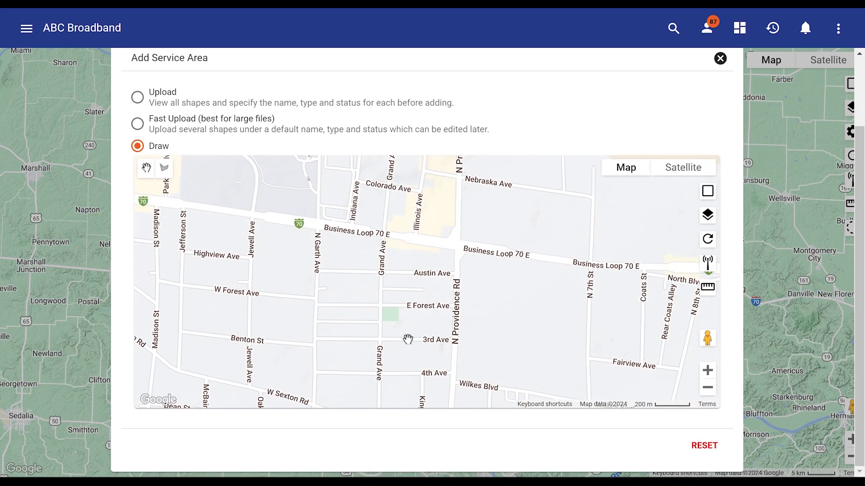
{"action": "scroll", "coordinate": [407, 340], "scroll_direction": "up", "scroll_amount": 1}
{"action": "scroll", "coordinate": [407, 340], "scroll_direction": "down", "scroll_amount": 1}
{"action": "left_click", "coordinate": [165, 176]}
{"action": "left_click_drag", "start_coordinate": [293, 184], "coordinate": [345, 186]}
{"action": "left_click", "coordinate": [345, 186]}
{"action": "left_click", "coordinate": [472, 191]}
{"action": "left_click", "coordinate": [471, 318]}
{"action": "left_click", "coordinate": [334, 301]}
{"action": "left_click", "coordinate": [345, 187]}
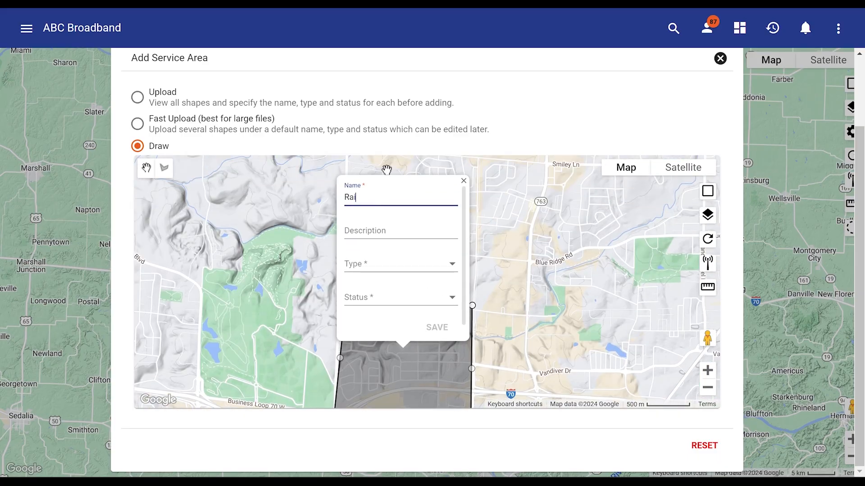
{"action": "key", "text": "Tab"}
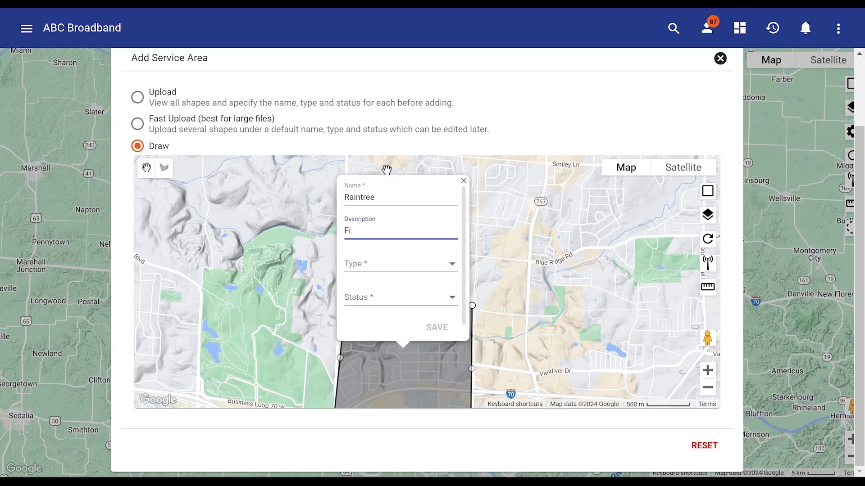
{"action": "type", "text": "Fiber Internet"}
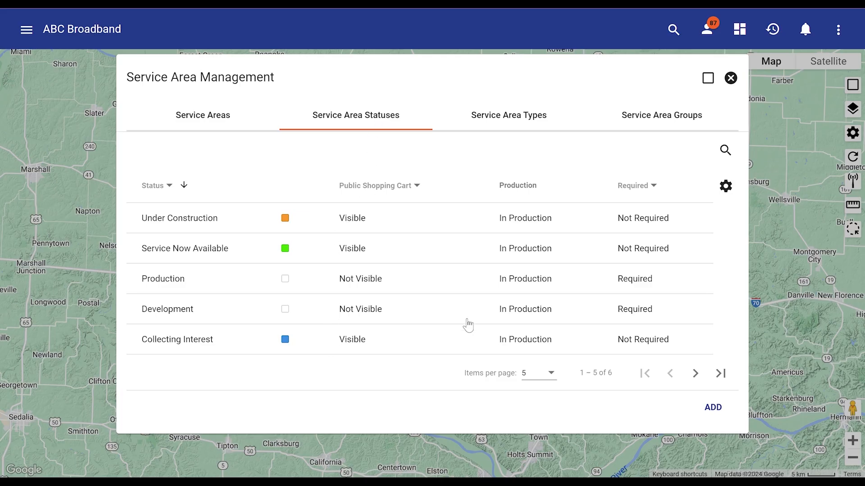
- Browse the service area types through to the second page of the list
{"action": "left_click", "coordinate": [524, 120]}
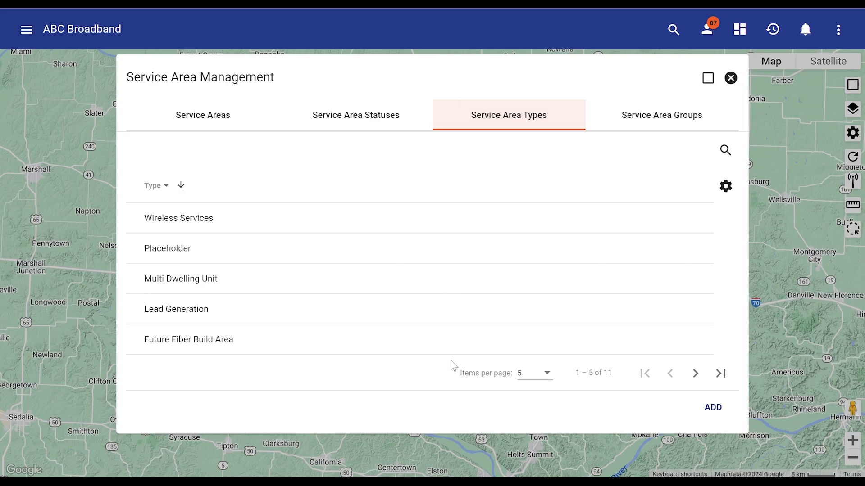
{"action": "left_click", "coordinate": [695, 374]}
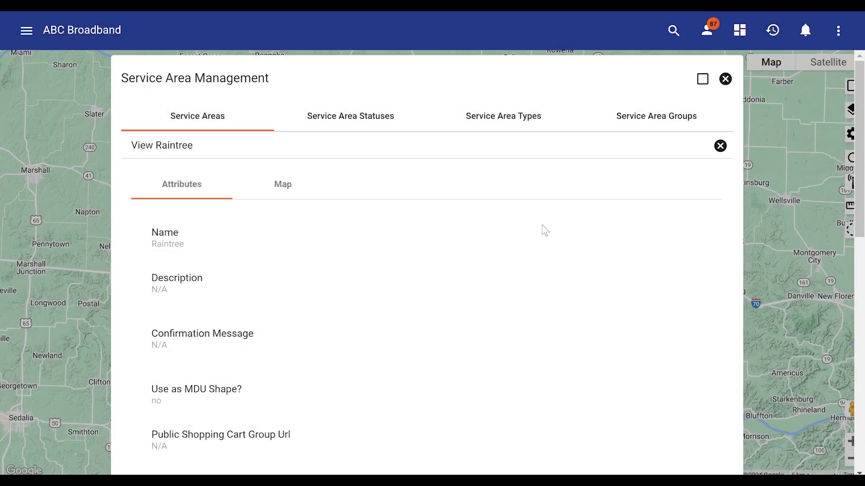
- Open the Raintree service area for editing and show its editable map shape
{"action": "scroll", "coordinate": [542, 238], "scroll_direction": "down", "scroll_amount": 4}
{"action": "scroll", "coordinate": [544, 248], "scroll_direction": "down", "scroll_amount": 9}
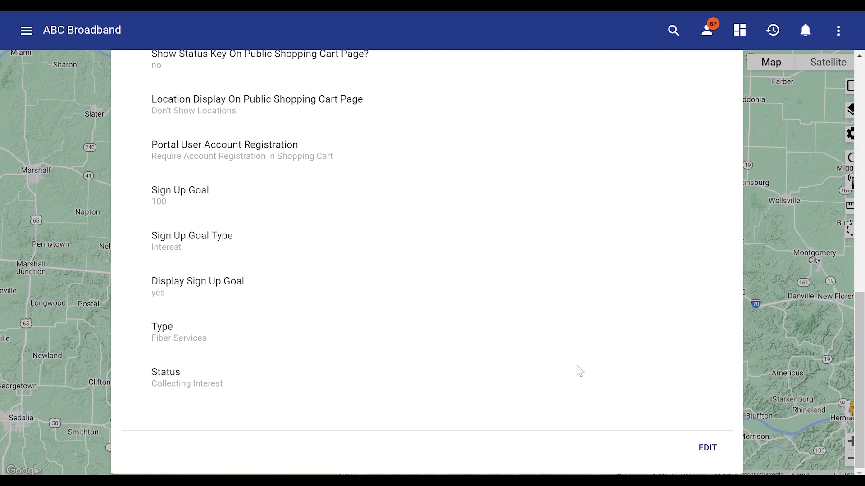
{"action": "left_click", "coordinate": [707, 447]}
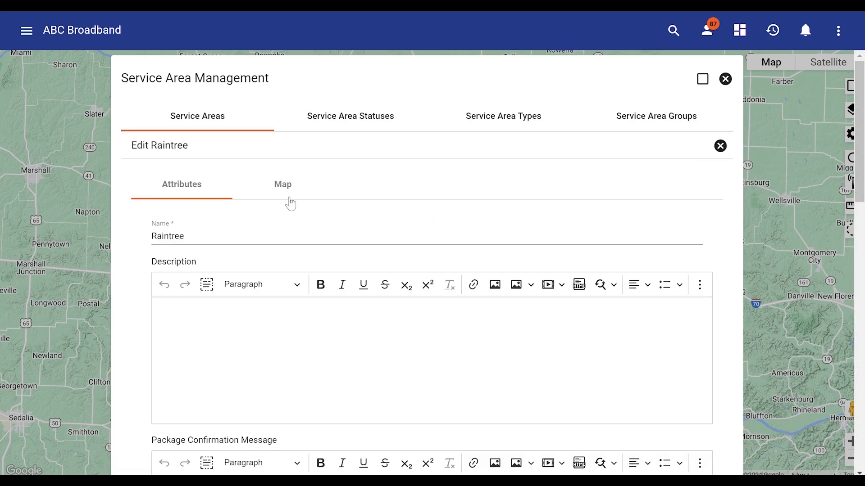
{"action": "left_click", "coordinate": [274, 193]}
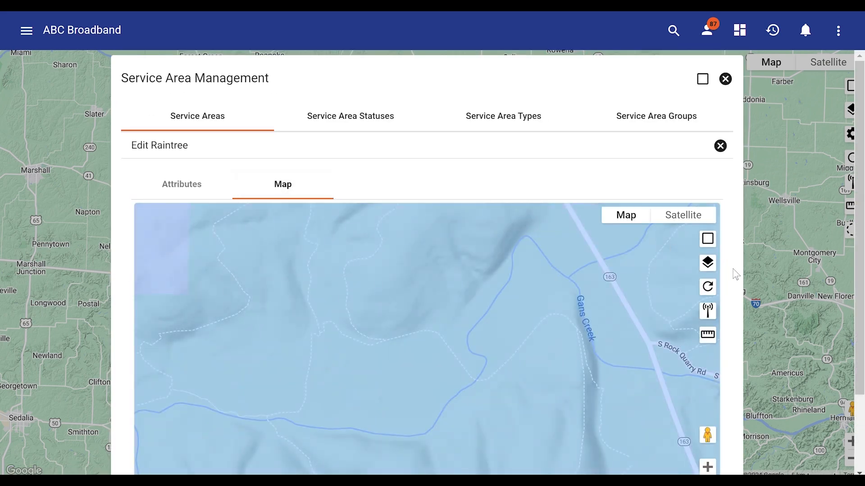
- Enlarge the Raintree area by moving its northwest corner outward and its southernmost corner to the southwest, and save the shape
{"action": "scroll", "coordinate": [734, 275], "scroll_direction": "down", "scroll_amount": 2}
{"action": "scroll", "coordinate": [395, 270], "scroll_direction": "down", "scroll_amount": 4}
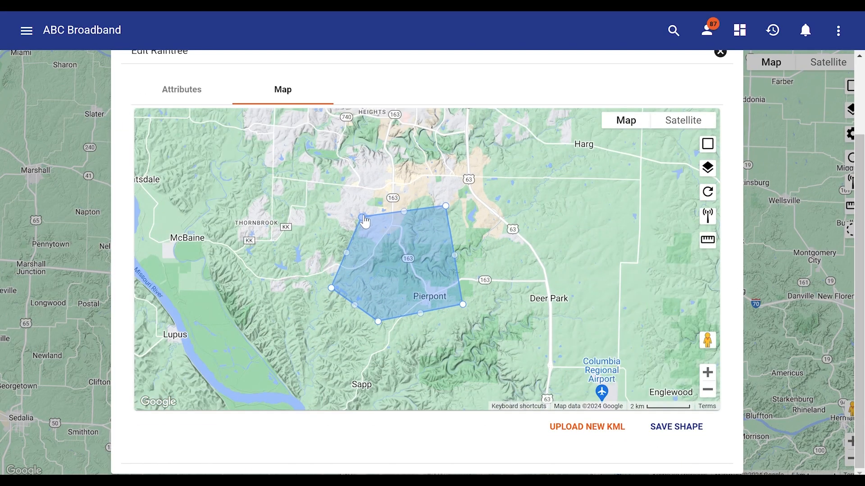
{"action": "left_click_drag", "start_coordinate": [362, 218], "coordinate": [324, 206]}
{"action": "left_click_drag", "start_coordinate": [378, 322], "coordinate": [345, 340]}
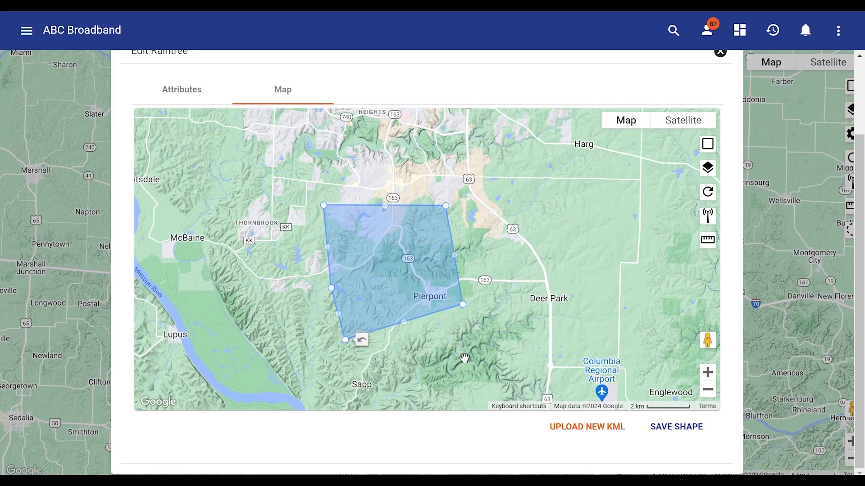
{"action": "left_click", "coordinate": [669, 435]}
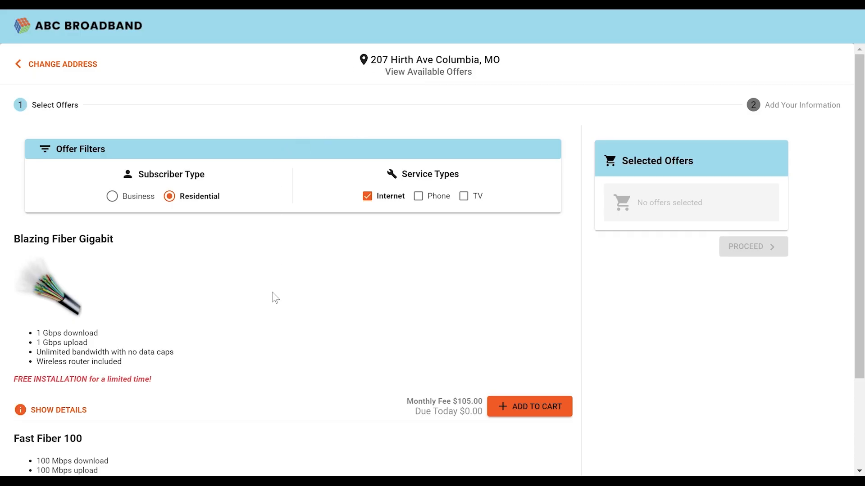
- Review the residential internet offers on the public shopping cart page
{"action": "scroll", "coordinate": [275, 286], "scroll_direction": "down", "scroll_amount": 3}
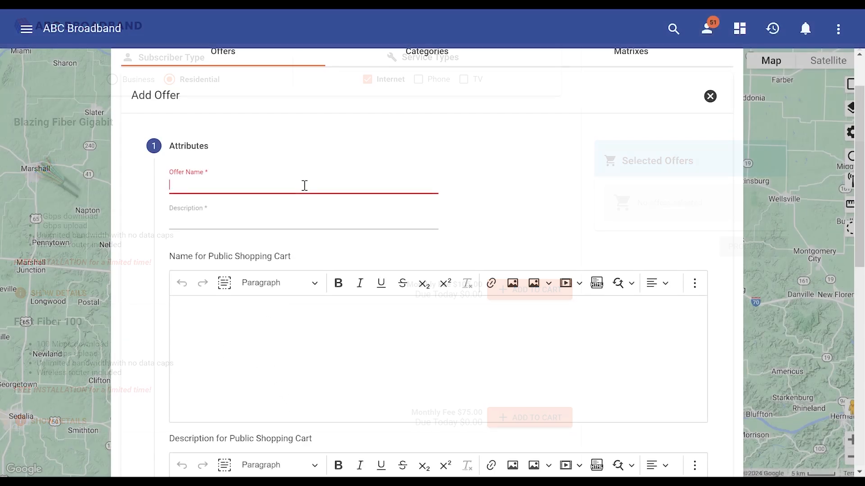
- Name the new offer Fast 5 Fiber and describe it as 5 Gbps Fiber Internet
{"action": "type", "text": "Fast 5"}
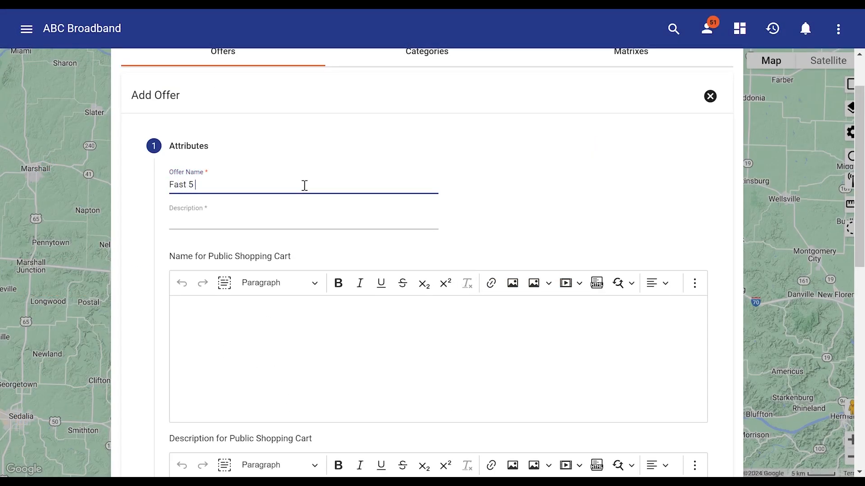
{"action": "type", "text": " Fiber"}
{"action": "key", "text": "Tab"}
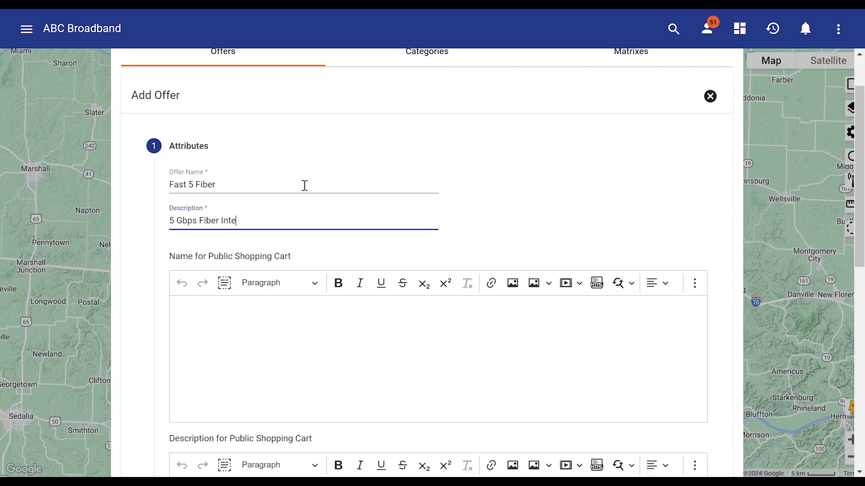
{"action": "type", "text": "5 Gbps Fiber Internet"}
- Set the offer's type to Residential and its category to Internet
{"action": "scroll", "coordinate": [716, 243], "scroll_direction": "down", "scroll_amount": 5}
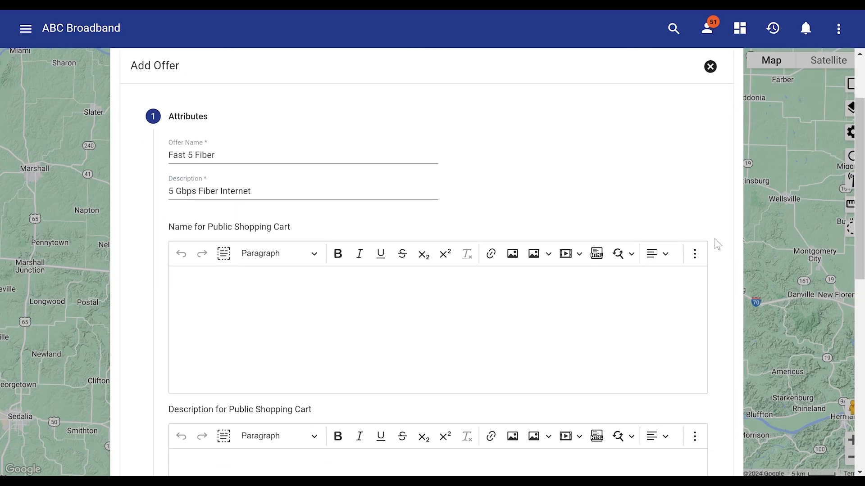
{"action": "scroll", "coordinate": [719, 253], "scroll_direction": "down", "scroll_amount": 4}
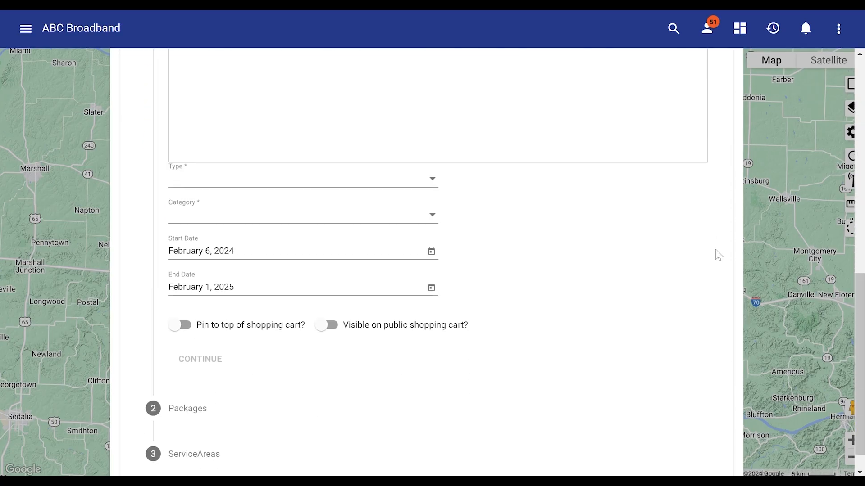
{"action": "left_click", "coordinate": [415, 185]}
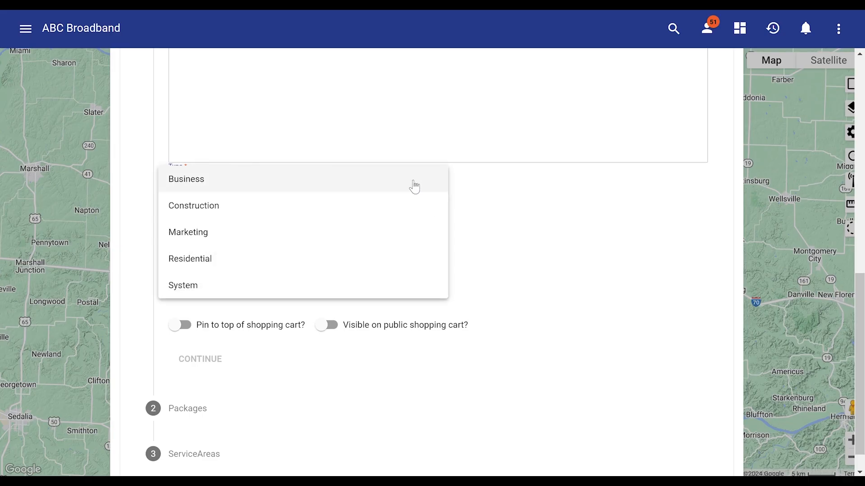
{"action": "left_click", "coordinate": [350, 261]}
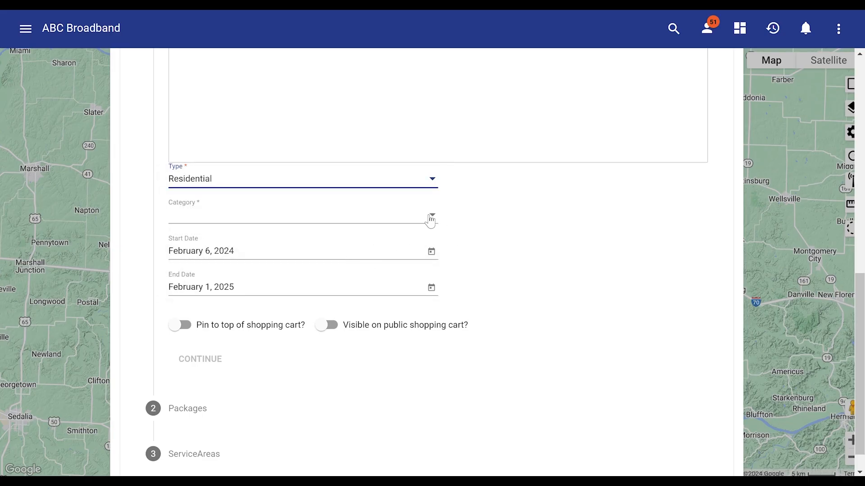
{"action": "left_click", "coordinate": [430, 217]}
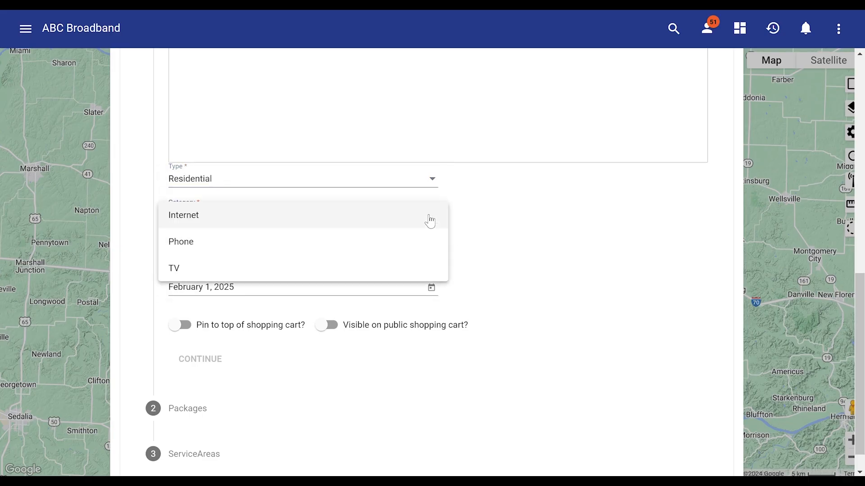
{"action": "left_click", "coordinate": [387, 226]}
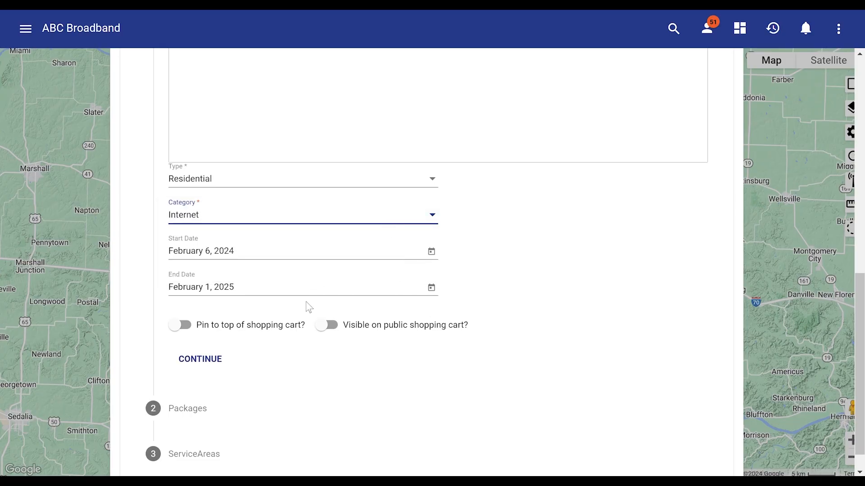
- Pin the offer to the top of the shopping cart, make it publicly visible, and continue to the package selection
{"action": "scroll", "coordinate": [472, 345], "scroll_direction": "down", "scroll_amount": 2}
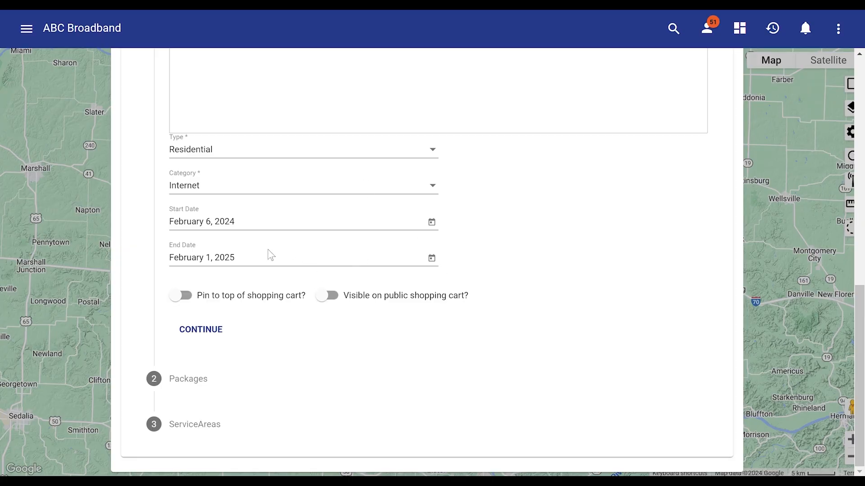
{"action": "left_click", "coordinate": [175, 296]}
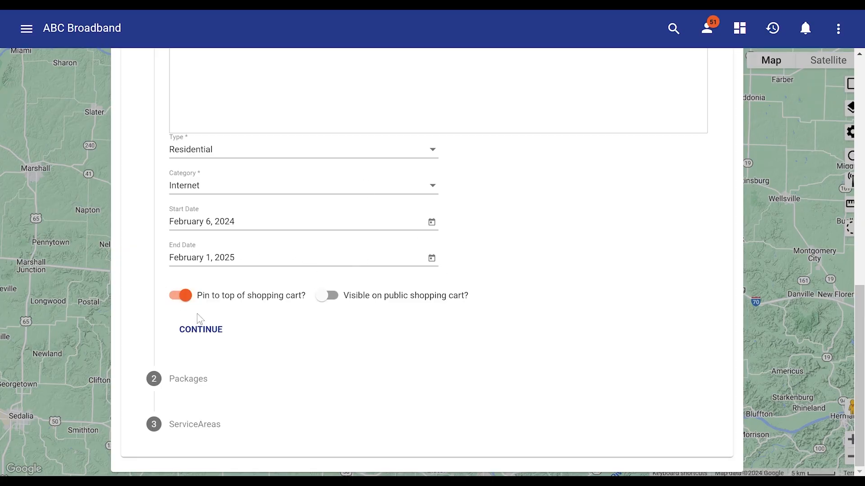
{"action": "left_click", "coordinate": [327, 298]}
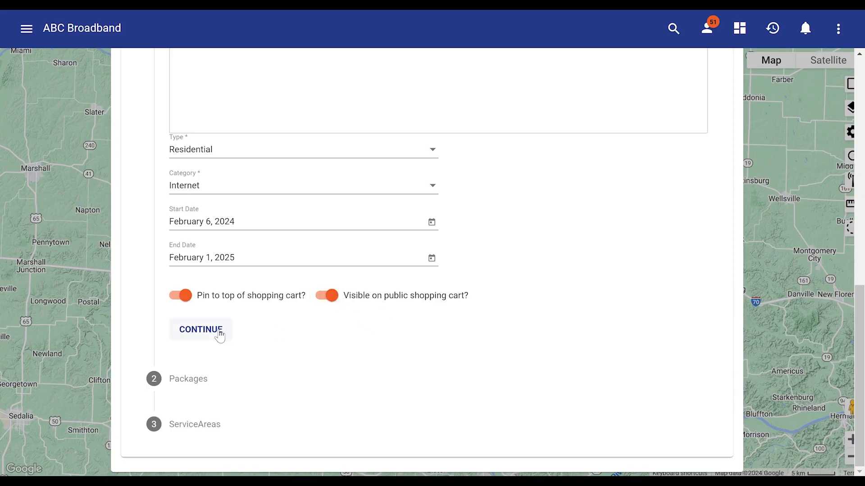
{"action": "left_click", "coordinate": [220, 337]}
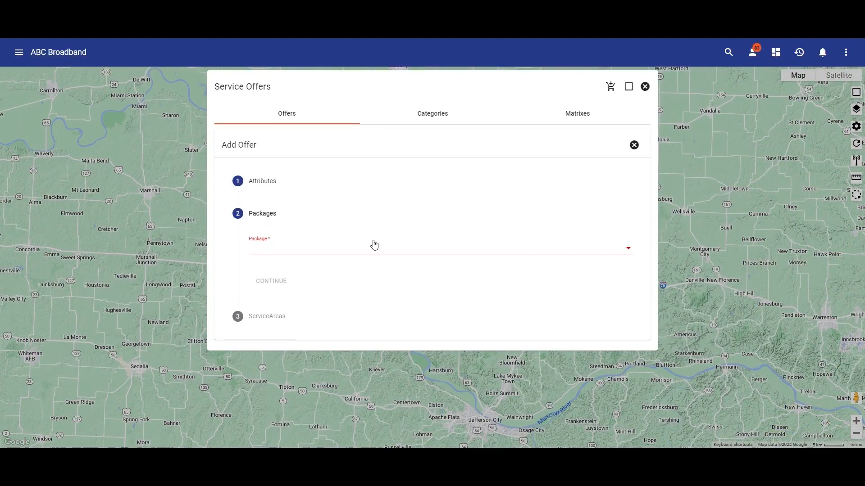
- Add the 5 Gbps Fiber Internet package to the offer and continue to the service area selection
{"action": "left_click", "coordinate": [374, 247]}
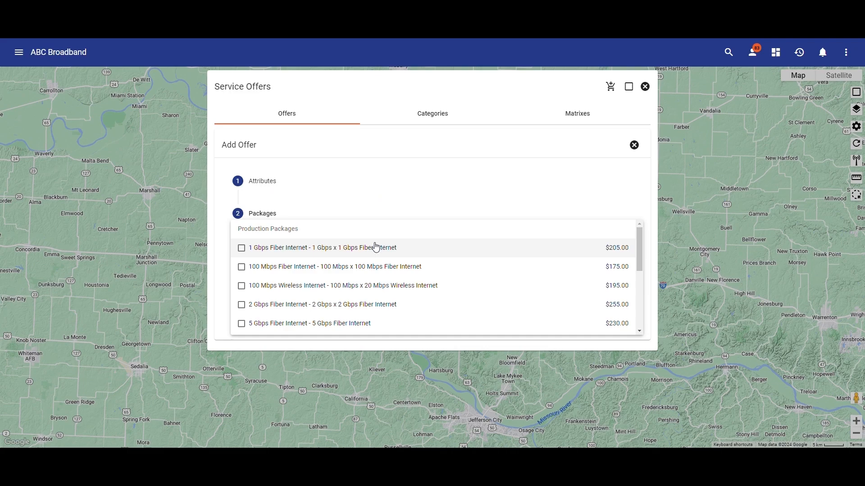
{"action": "left_click", "coordinate": [359, 329]}
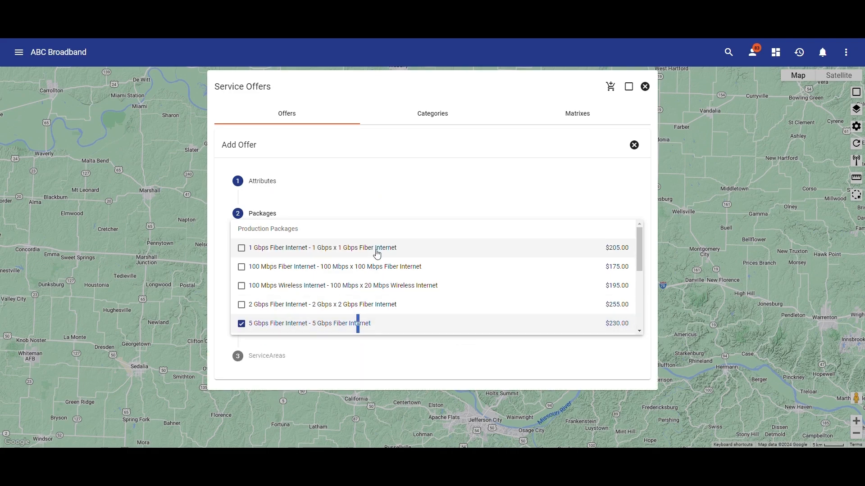
{"action": "left_click", "coordinate": [382, 209]}
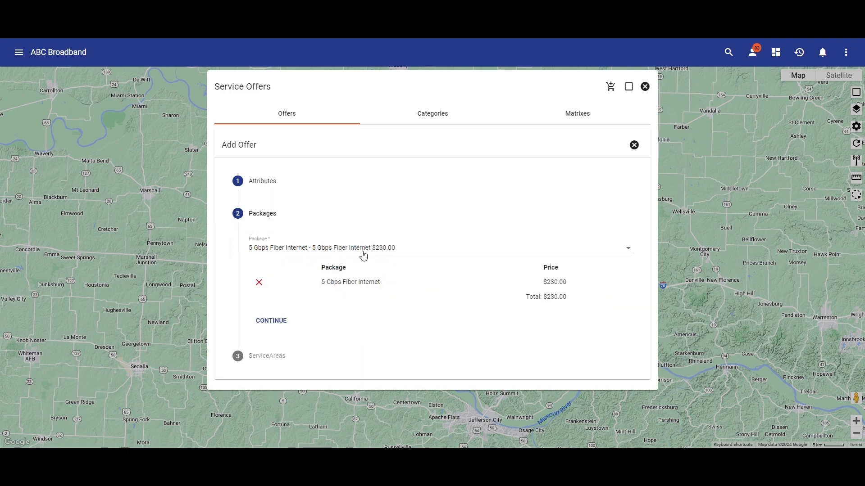
{"action": "left_click", "coordinate": [275, 323]}
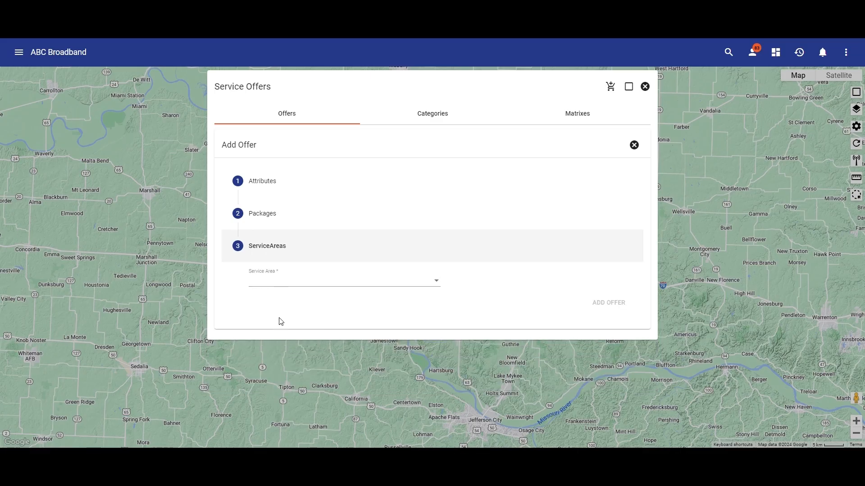
- Assign the Raintree service area to the new offer
{"action": "left_click", "coordinate": [300, 287]}
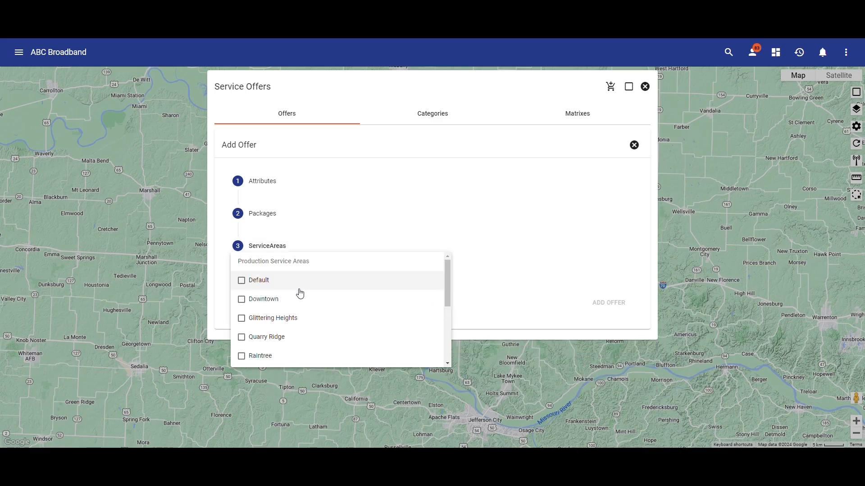
{"action": "left_click", "coordinate": [299, 356]}
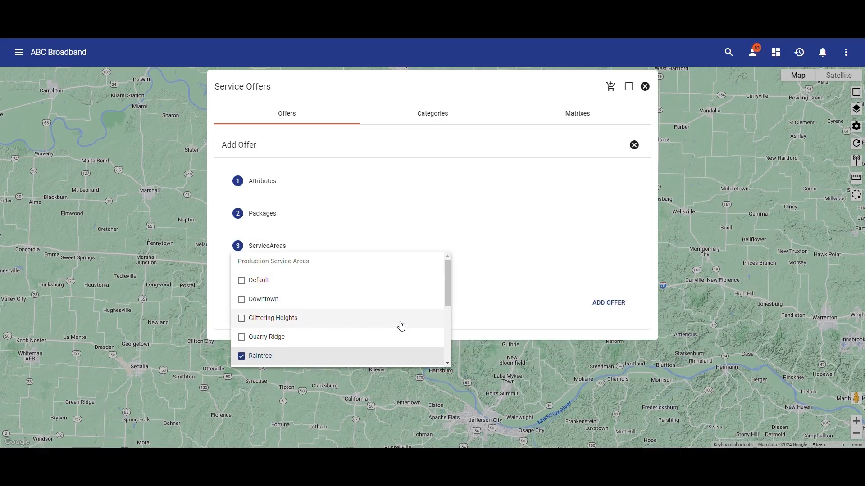
{"action": "left_click", "coordinate": [492, 307]}
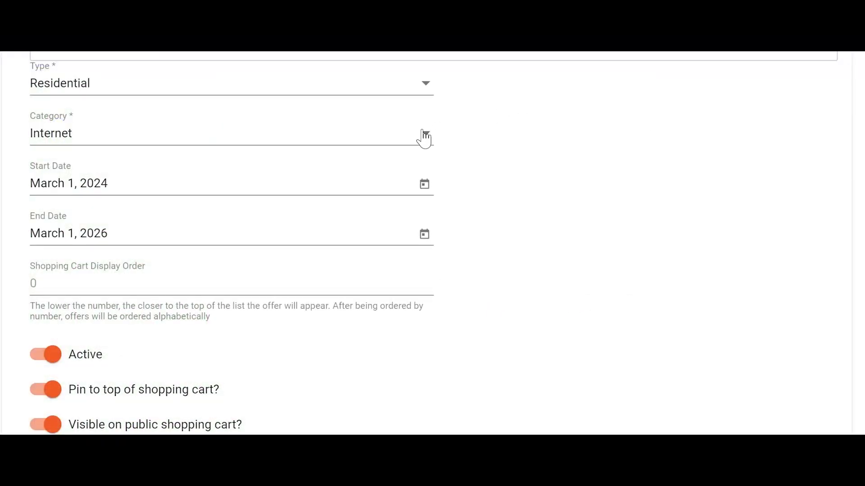
- Review the available category options for the residential offer and keep Internet selected
{"action": "left_click", "coordinate": [419, 141]}
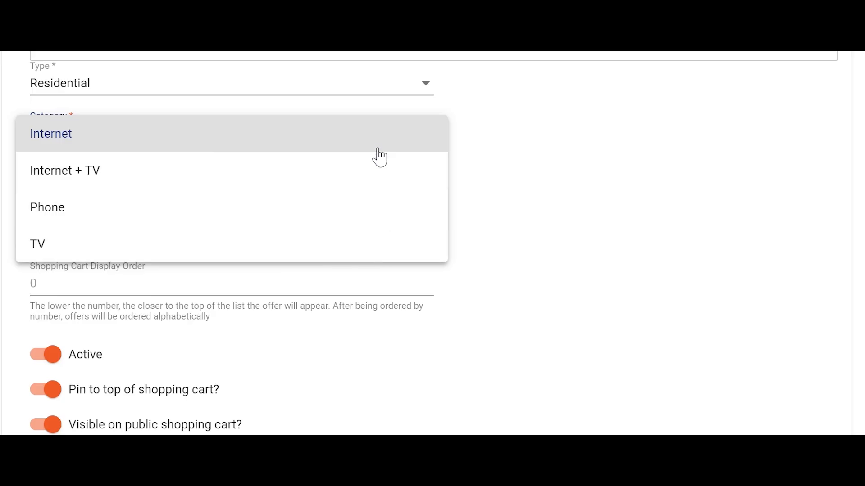
{"action": "left_click", "coordinate": [381, 135]}
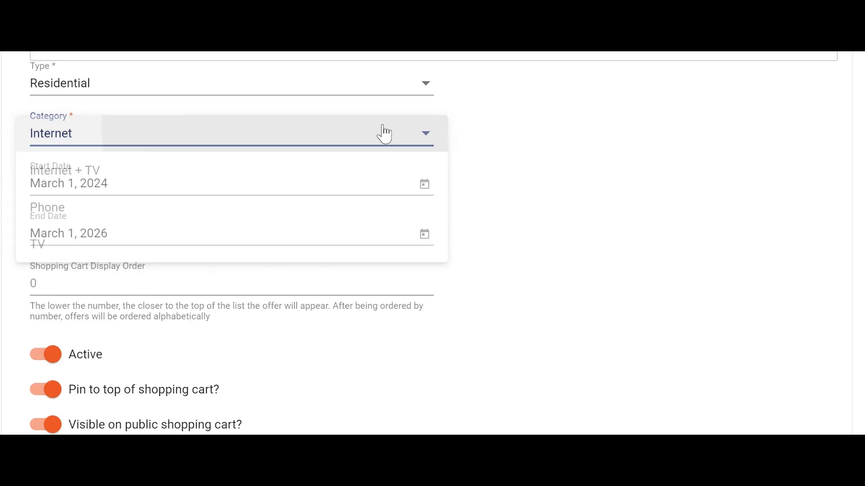
{"action": "left_click", "coordinate": [540, 185]}
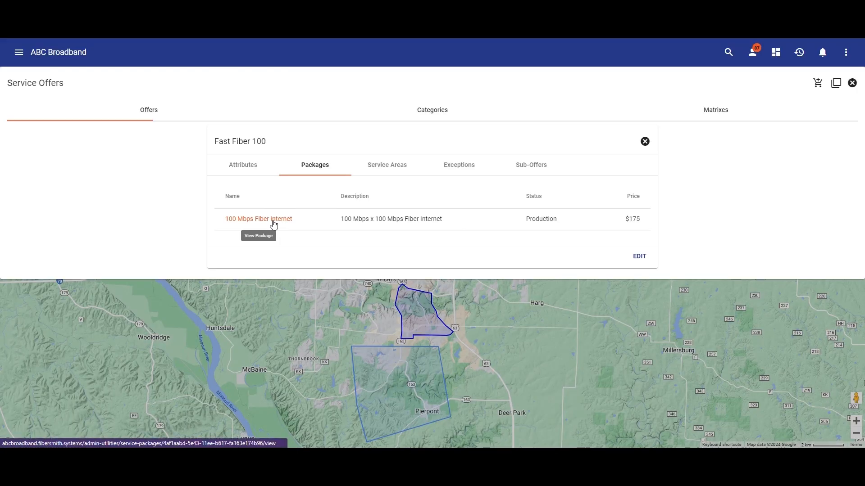
- Inspect the items of Fast Fiber 100's 100 Mbps Fiber Internet package and the service areas and packages of the Blazing Fiber Gigabit offer
{"action": "left_click", "coordinate": [275, 224]}
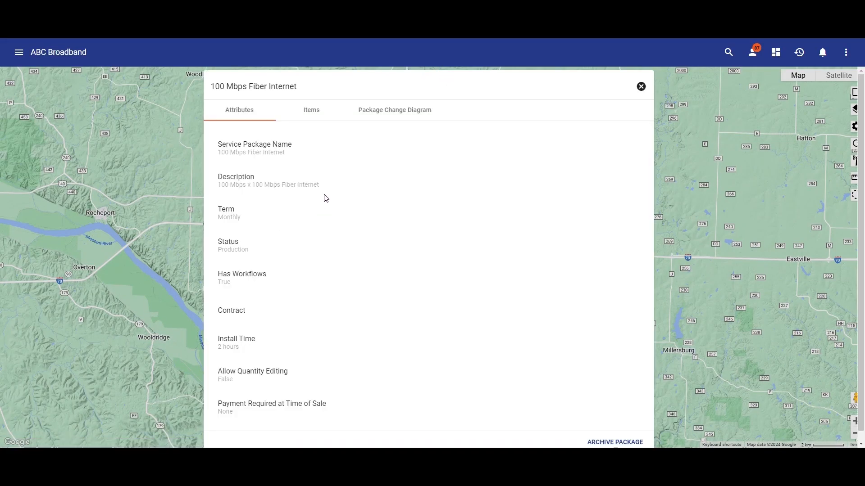
{"action": "left_click", "coordinate": [314, 112]}
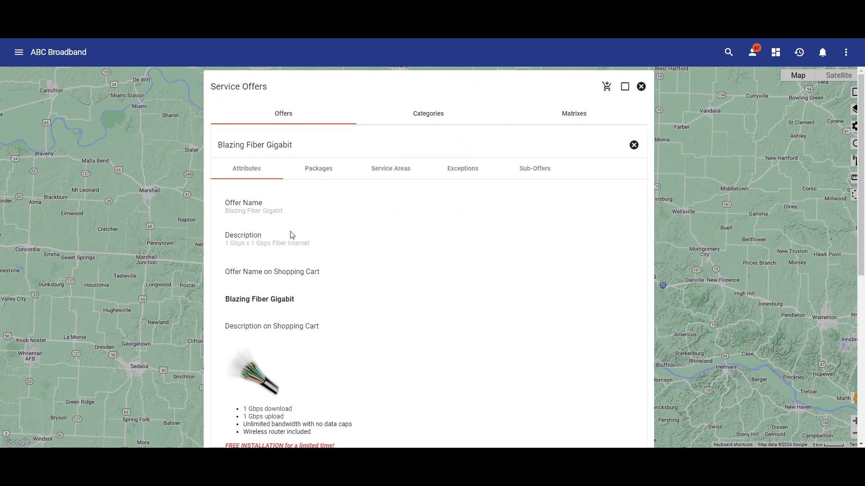
{"action": "left_click", "coordinate": [377, 180]}
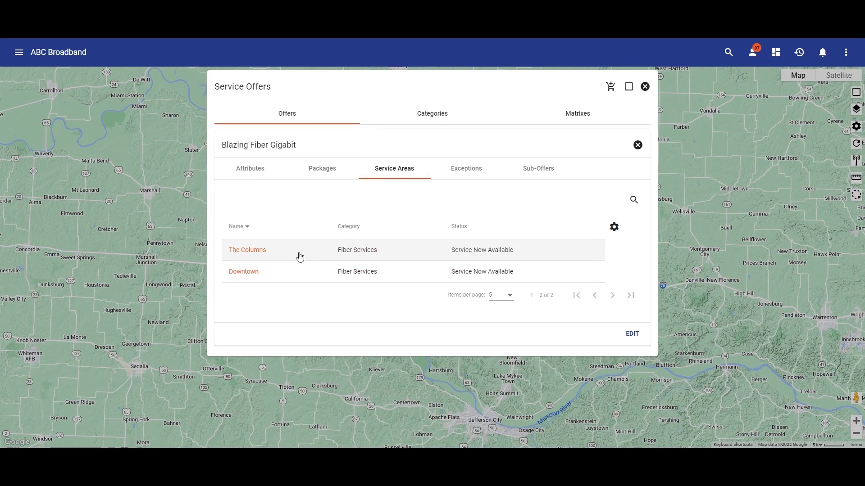
{"action": "left_click", "coordinate": [310, 167]}
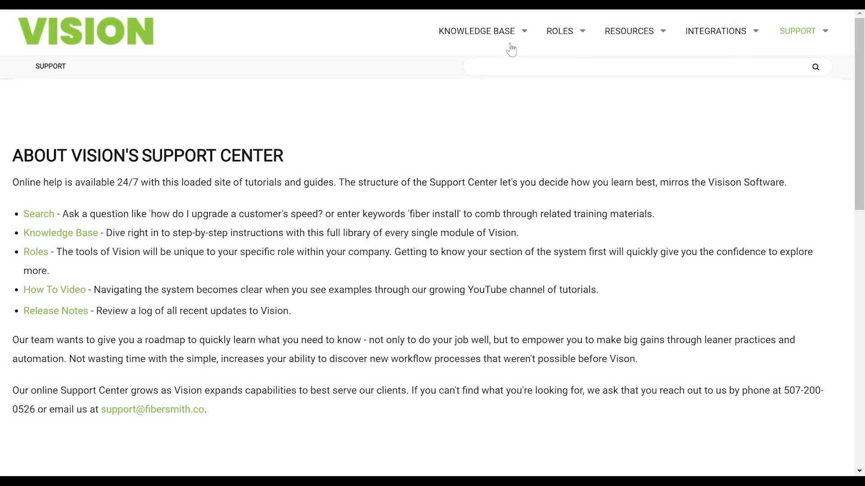
- Switch to the Vision Support Center and read the Service Items article under the knowledge base's Admin Utilities
{"action": "mouse_move", "coordinate": [503, 57]}
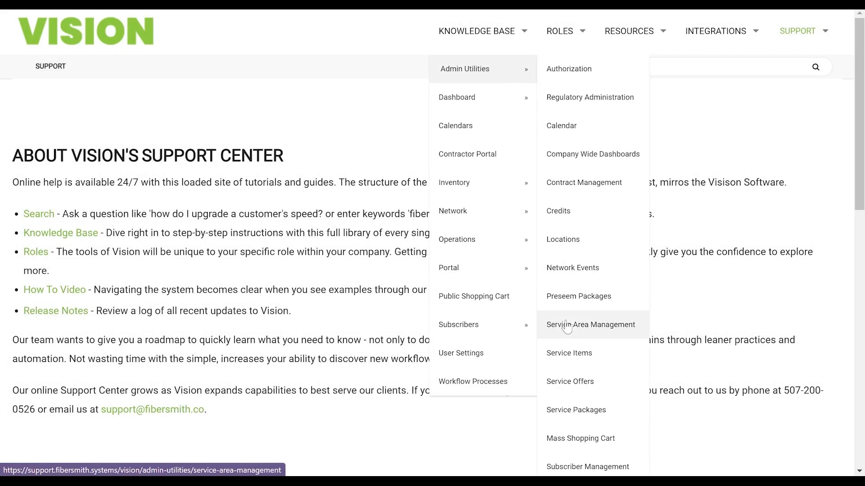
{"action": "left_click", "coordinate": [565, 355]}
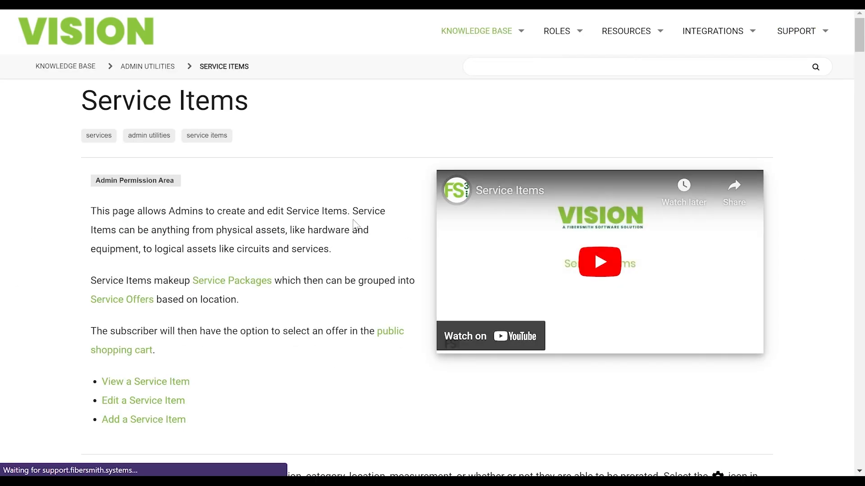
{"action": "scroll", "coordinate": [360, 232], "scroll_direction": "down", "scroll_amount": 3}
{"action": "scroll", "coordinate": [364, 244], "scroll_direction": "down", "scroll_amount": 4}
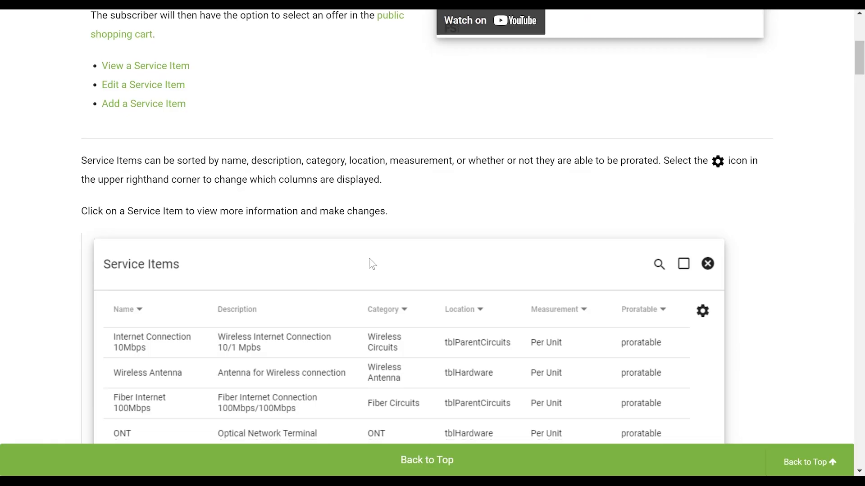